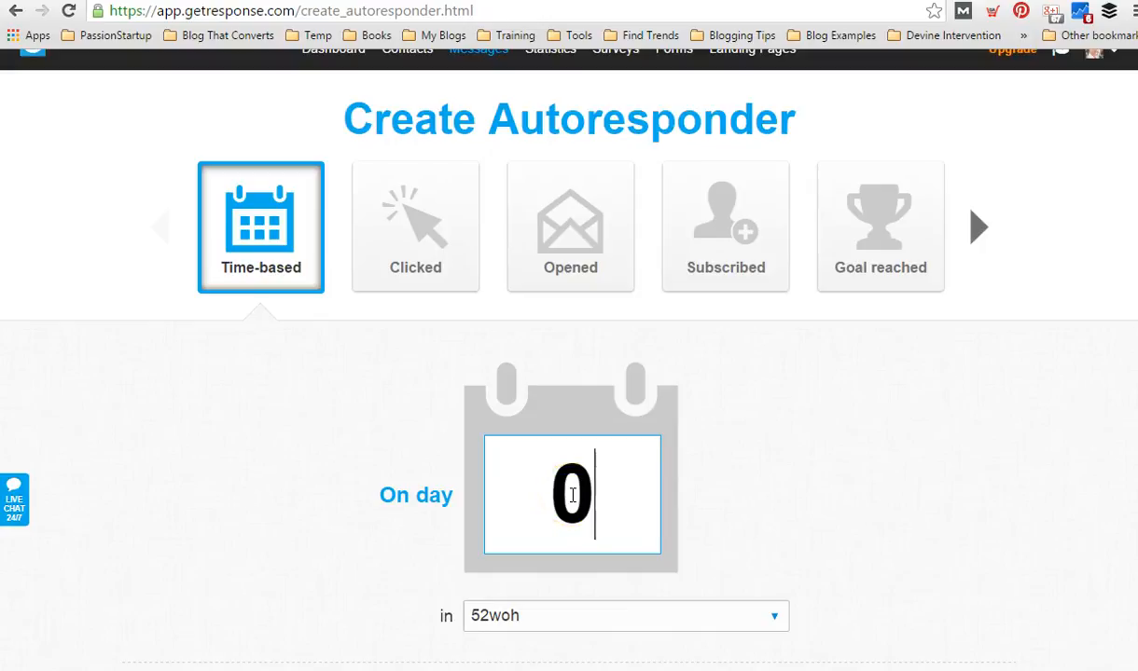
- Start a new email for the time-based day 0 autoresponder in the 52woh campaign
click(224, 436)
scroll(224, 437, down, 1)
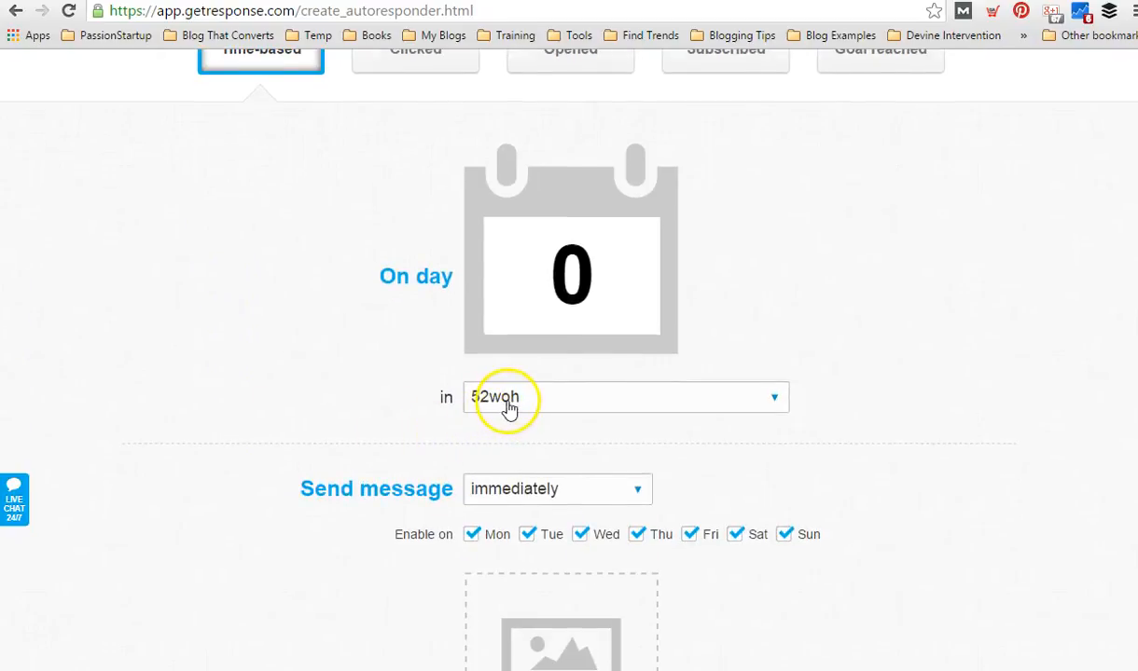
click(230, 435)
scroll(183, 494, down, 2)
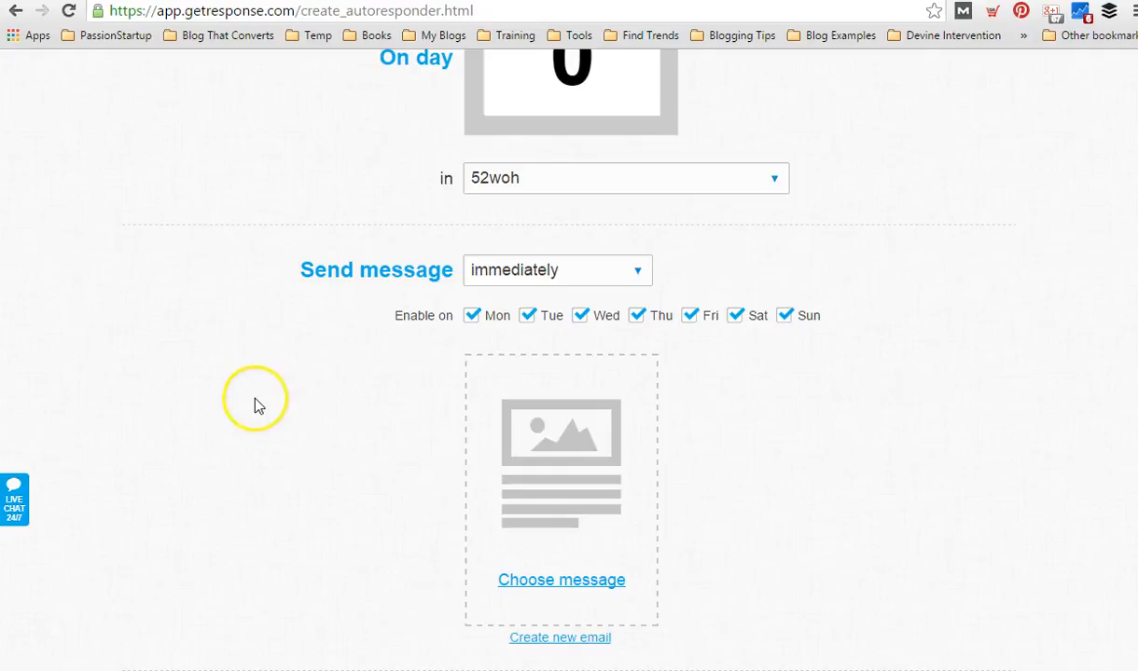
scroll(254, 401, down, 2)
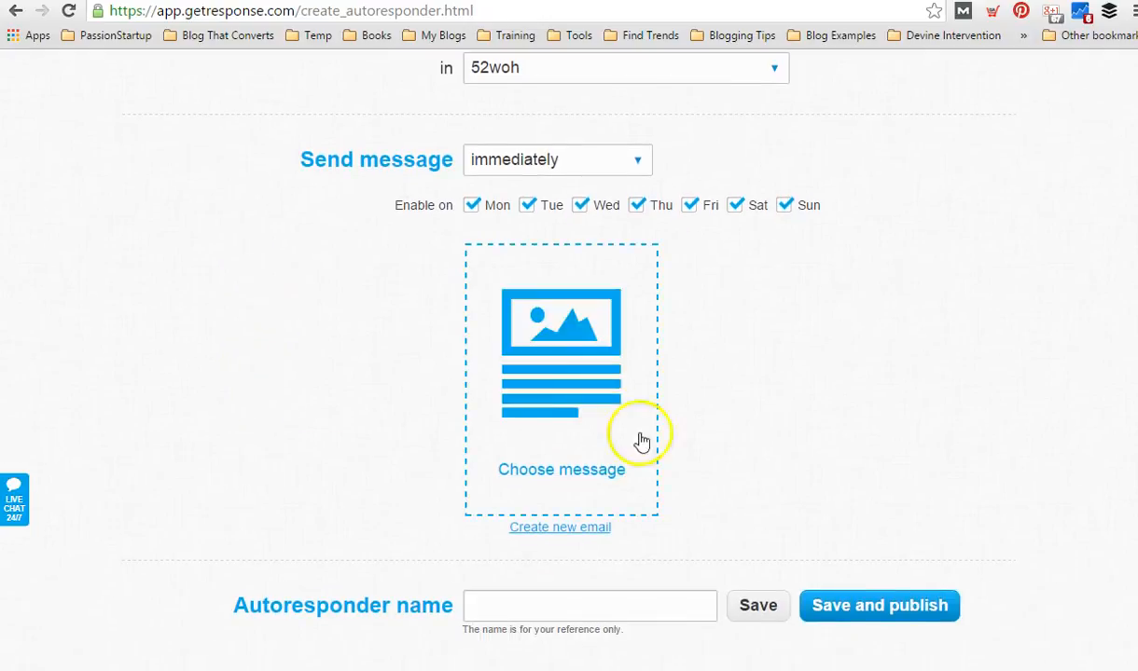
click(560, 528)
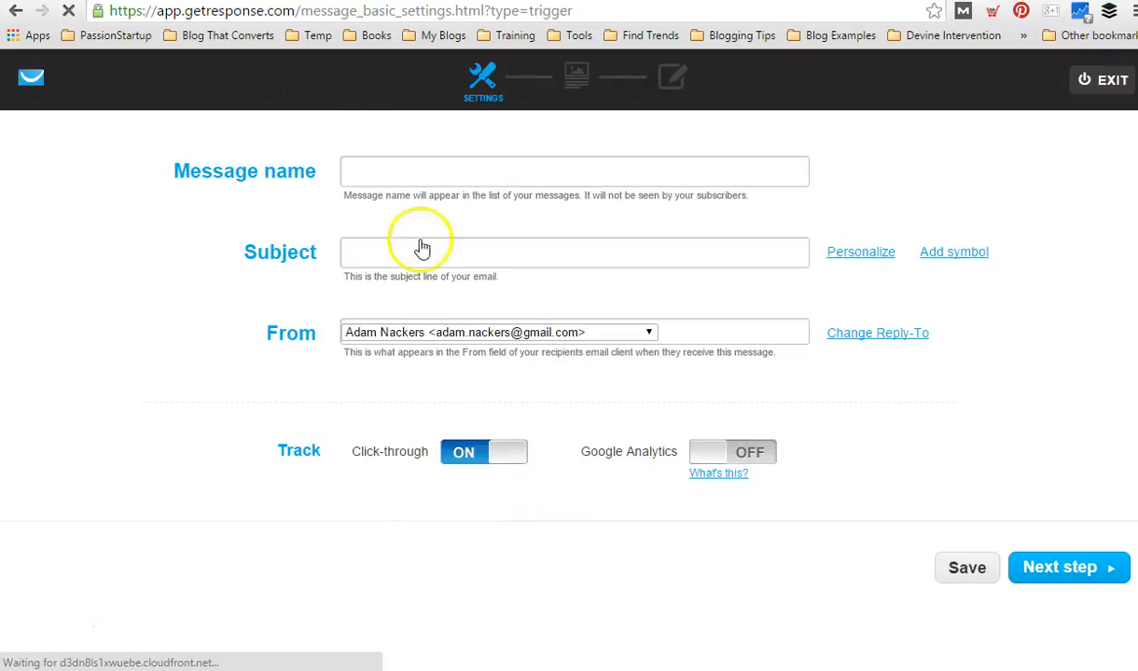
- Name the message "52WOH Welcome" and set its subject to "Welcome [[name]], Here's Your Week 1 Video...", inserting the name personalization field
click(387, 173)
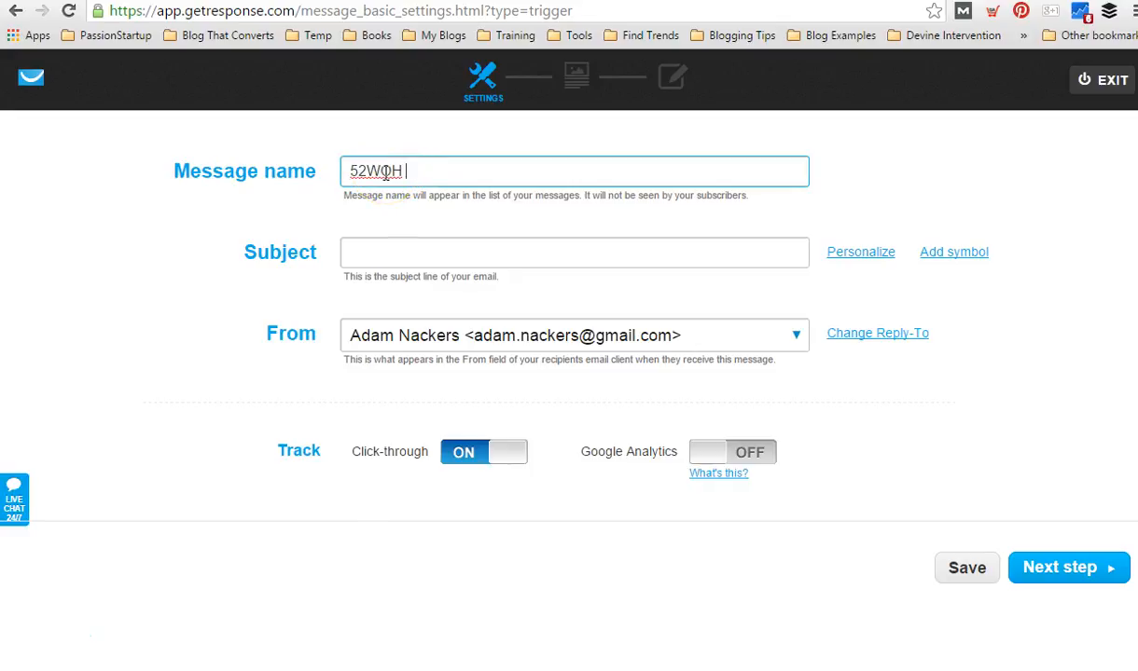
click(380, 250)
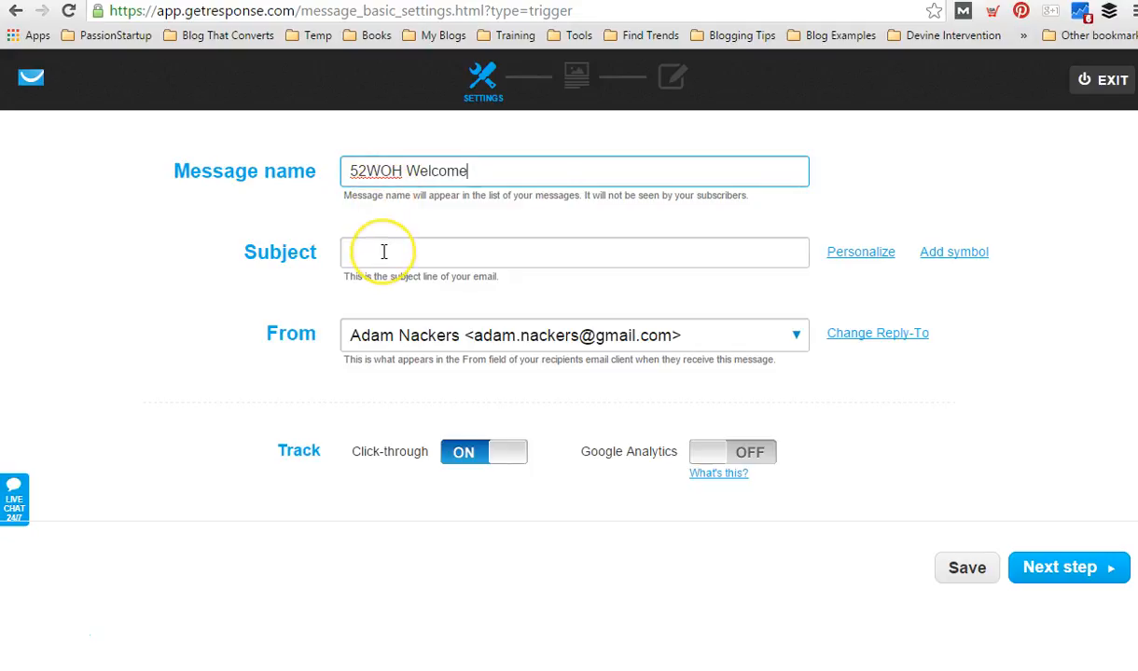
text(Welcome)
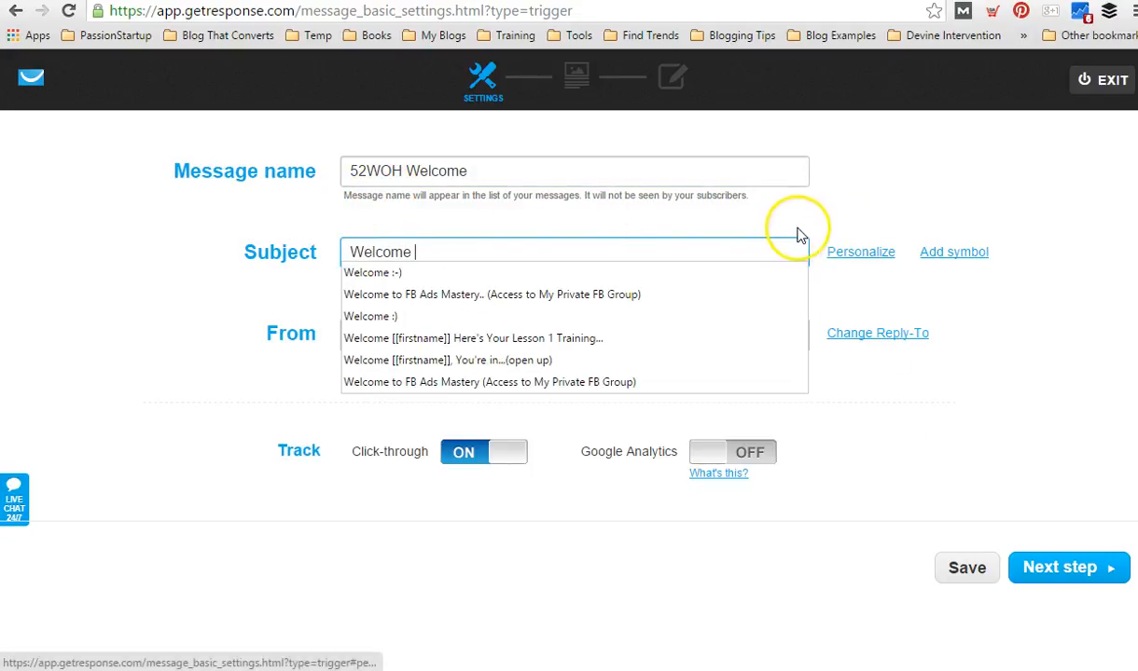
click(846, 257)
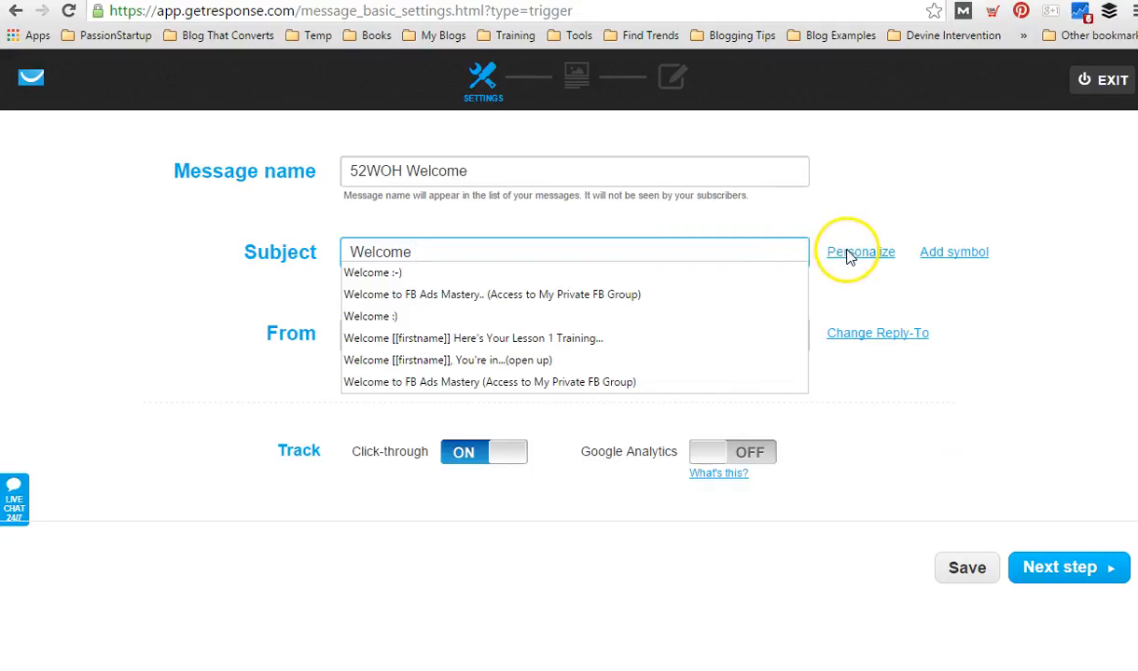
click(850, 254)
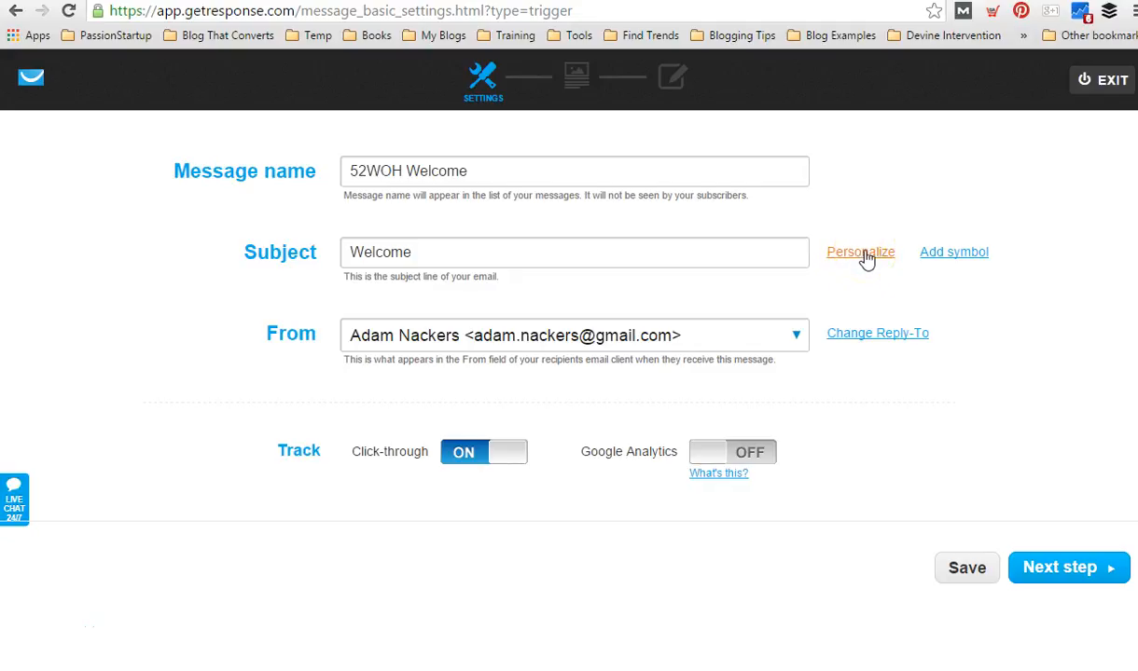
click(841, 256)
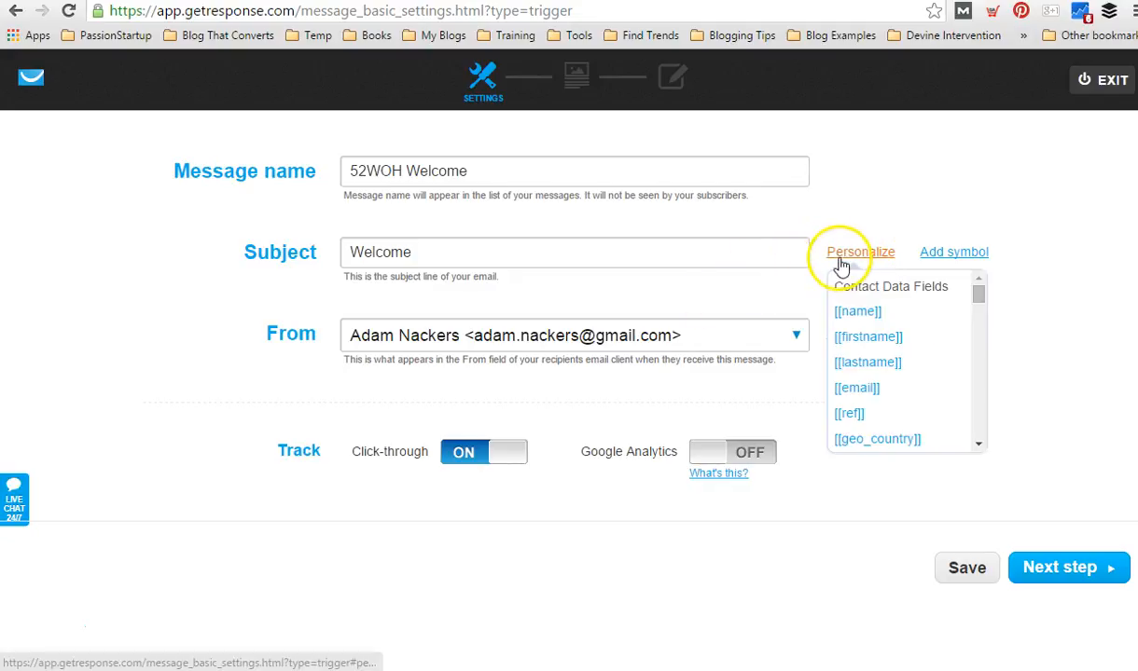
click(856, 313)
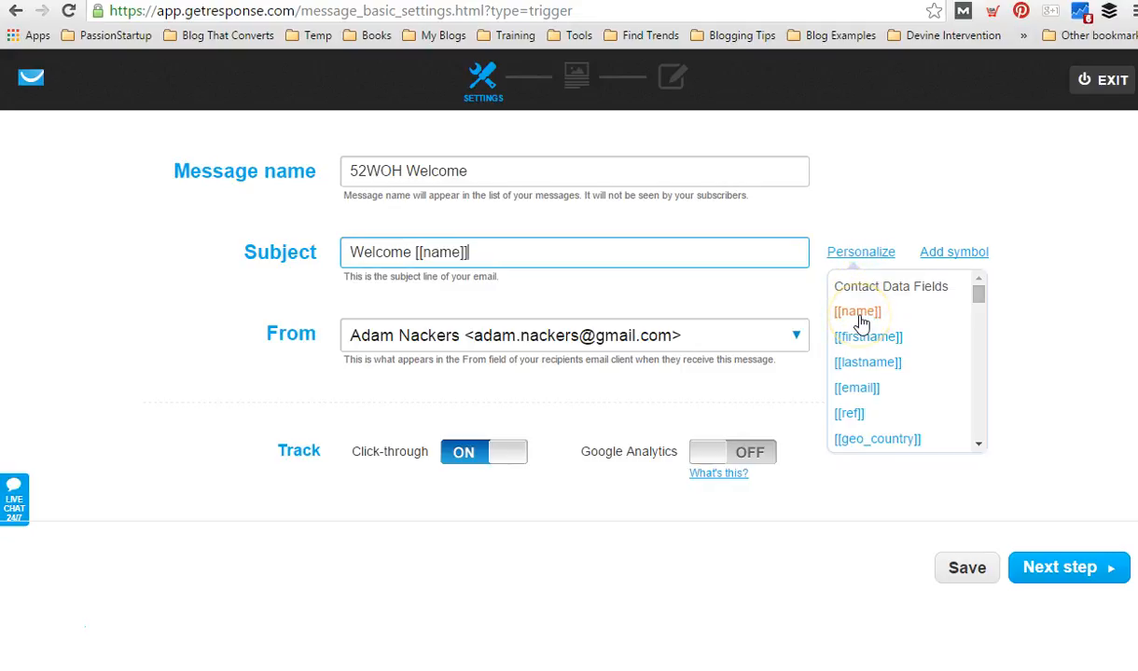
click(503, 244)
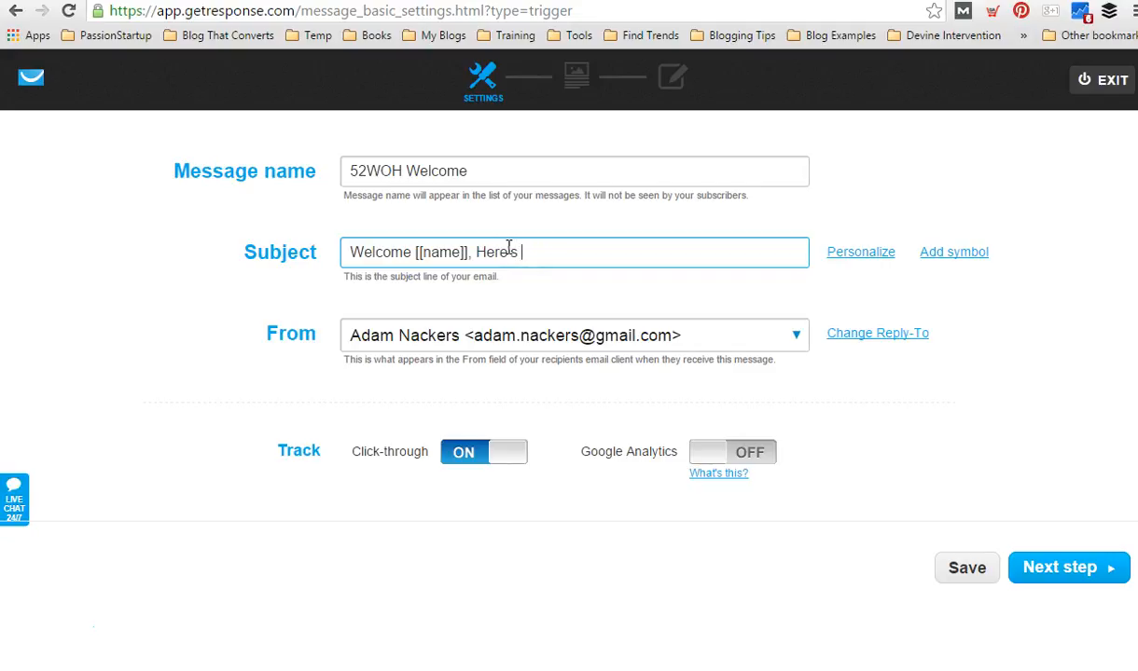
text(, Here's Your Week 1 Video...)
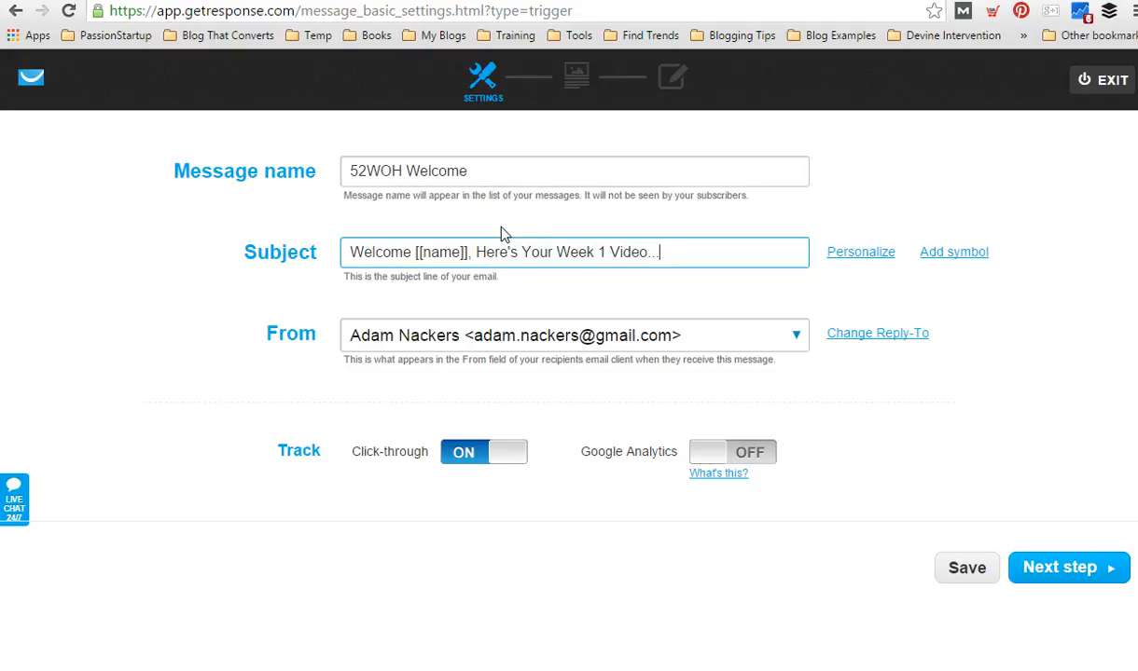
- Set the From field to the Traveling Happiness sender address and proceed to template selection
click(795, 342)
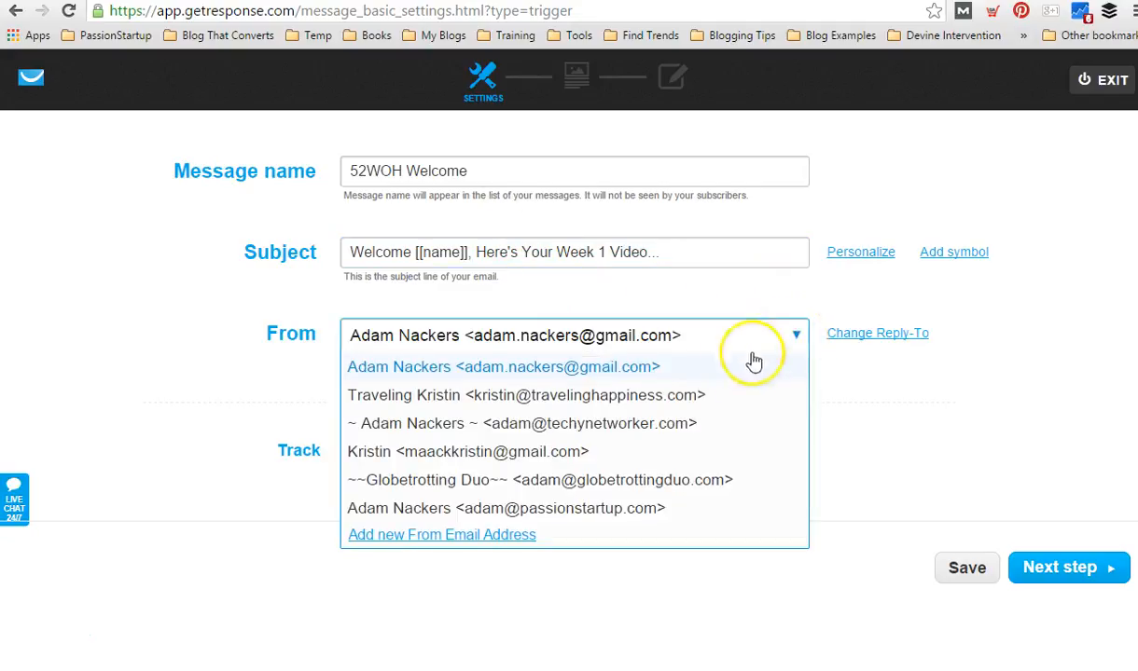
click(699, 395)
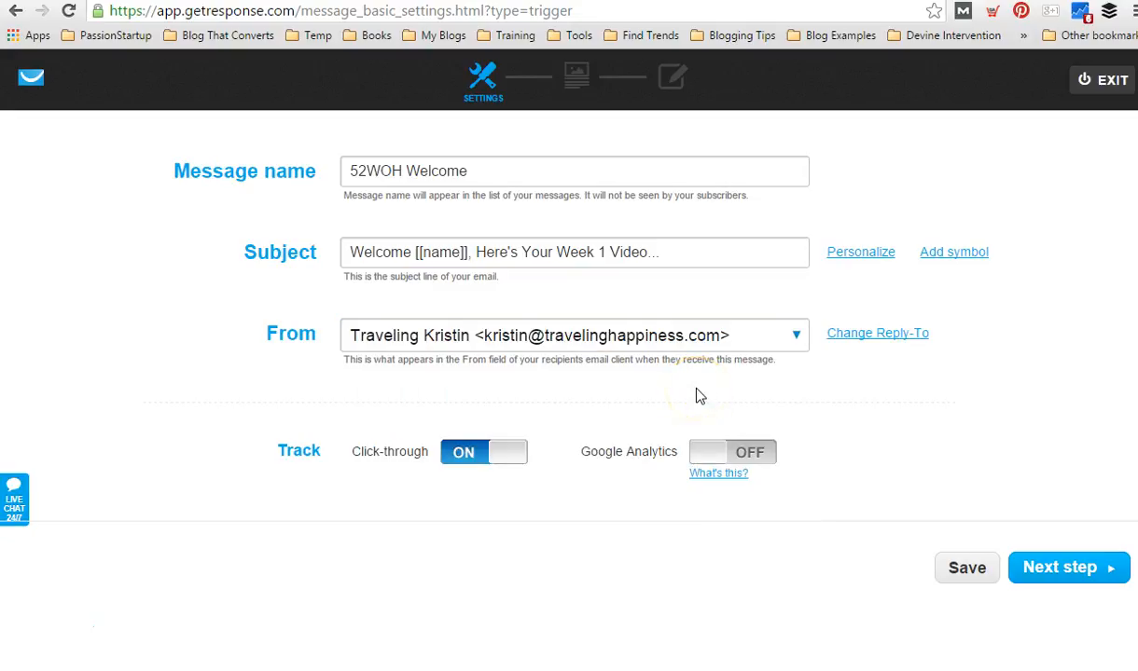
click(1055, 571)
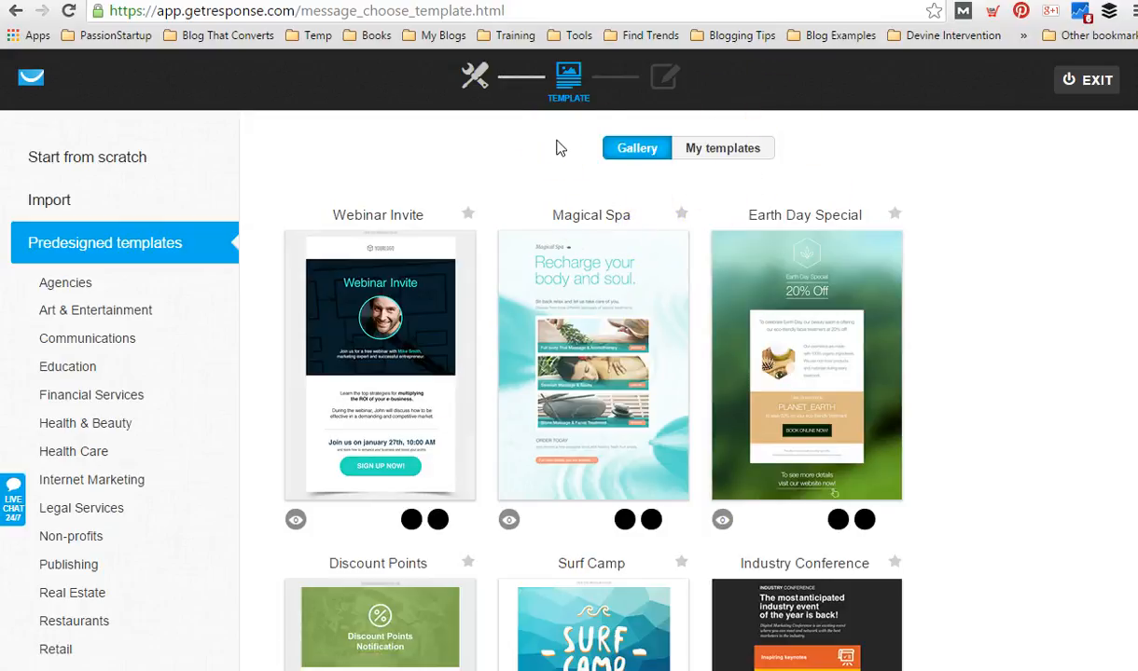
- Start from scratch with the "1 column-3" template and move its image block below the text block
click(84, 166)
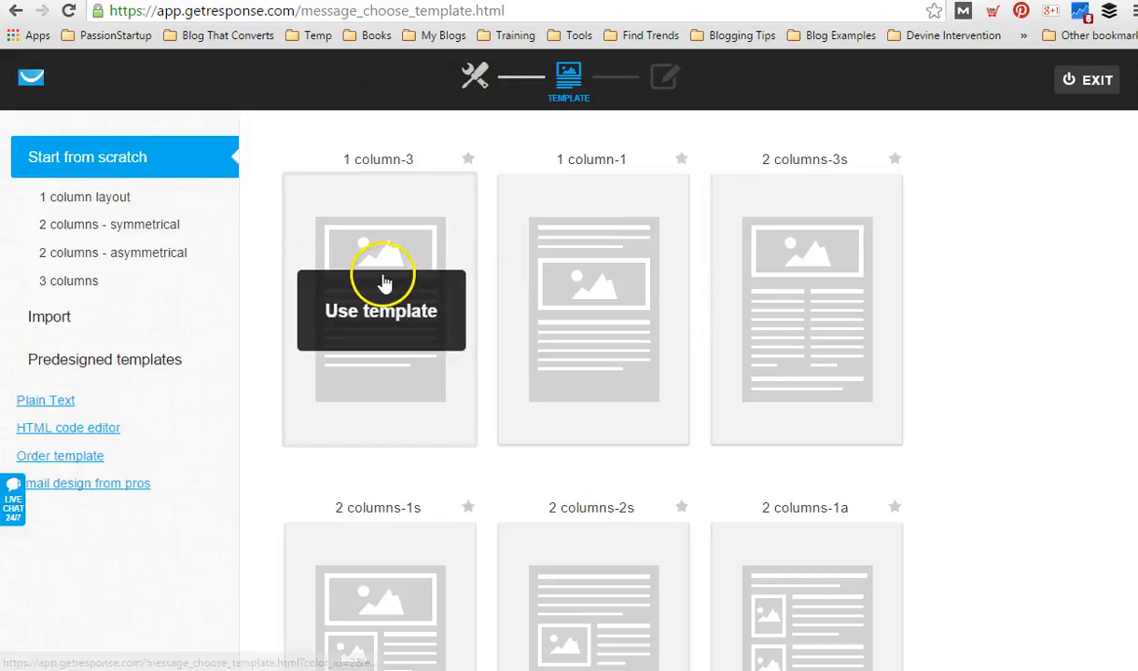
click(378, 271)
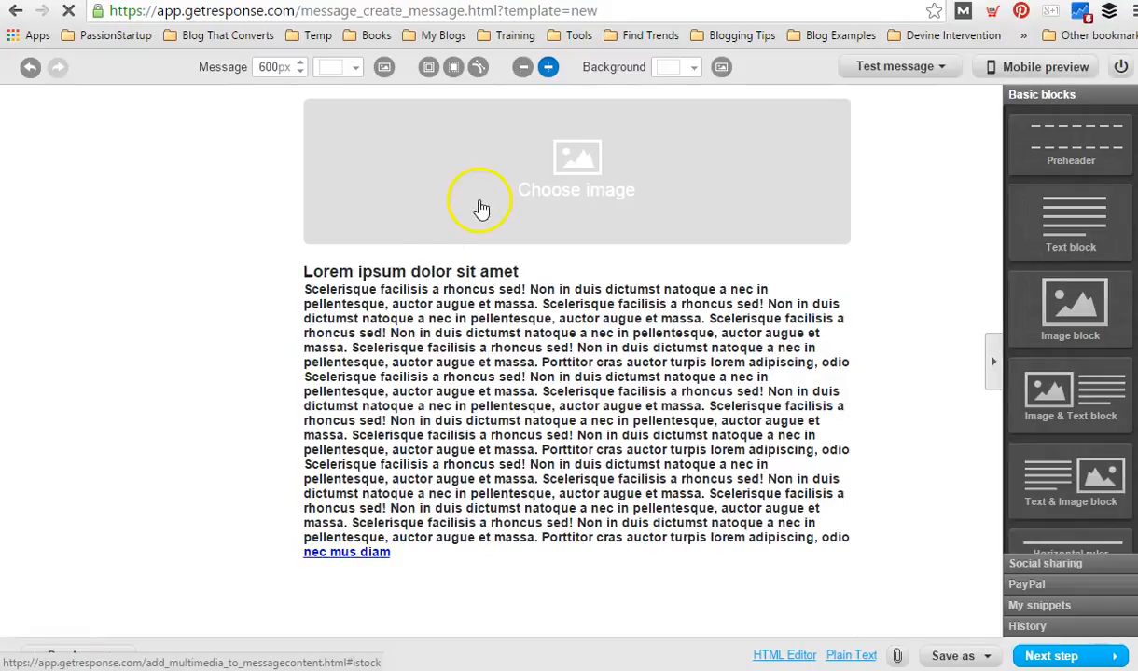
mouse_move(783, 136)
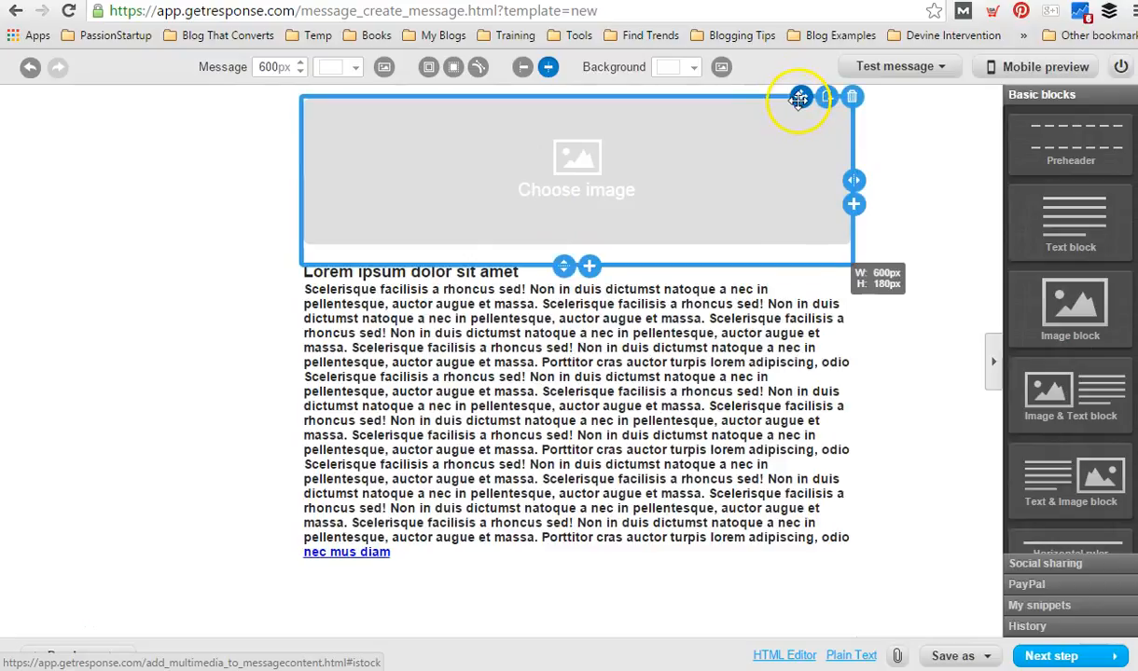
drag(800, 98, 838, 437)
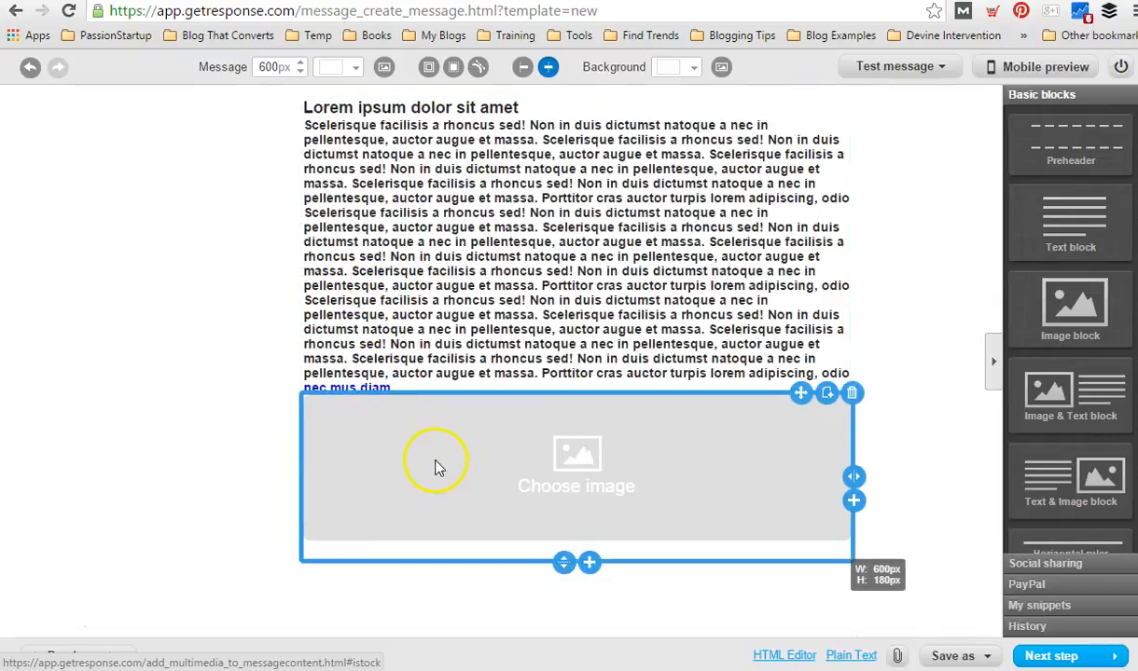
- Replace the placeholder text with the copy in Notepad's TEMP.txt, from "Welcome to 52 Weeks of Happiness!" through "CLICK HERE TO GET GOING!"
click(415, 206)
key(ctrl+a)
key(alt+Tab)
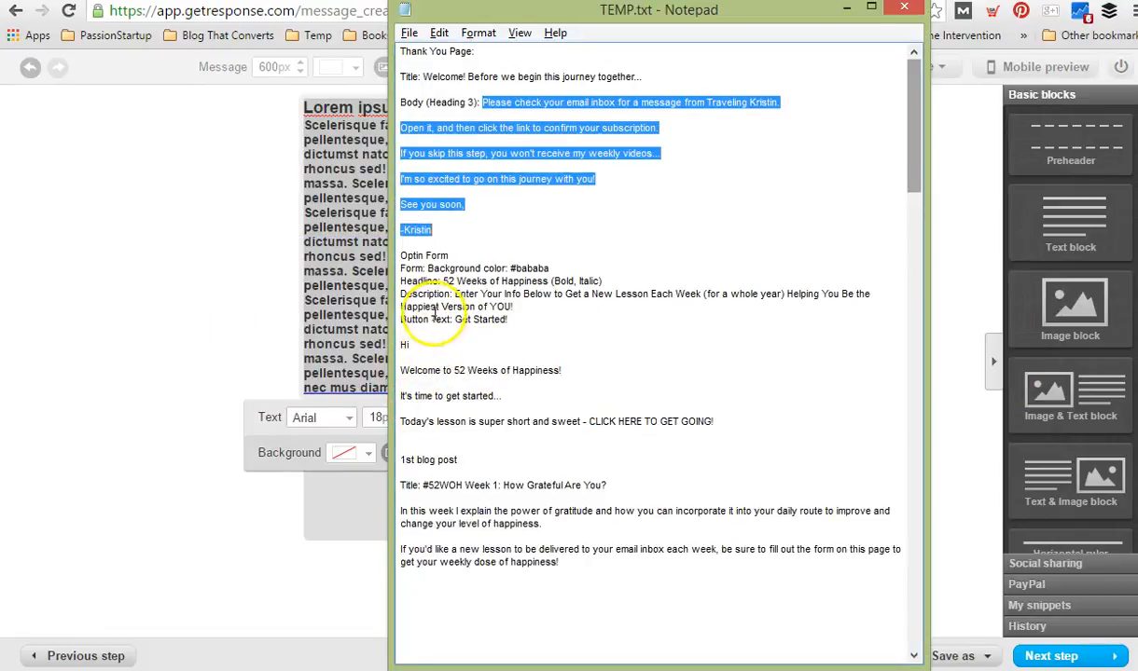
drag(402, 371, 579, 411)
drag(730, 411, 724, 419)
key(ctrl+c)
key(alt+Tab)
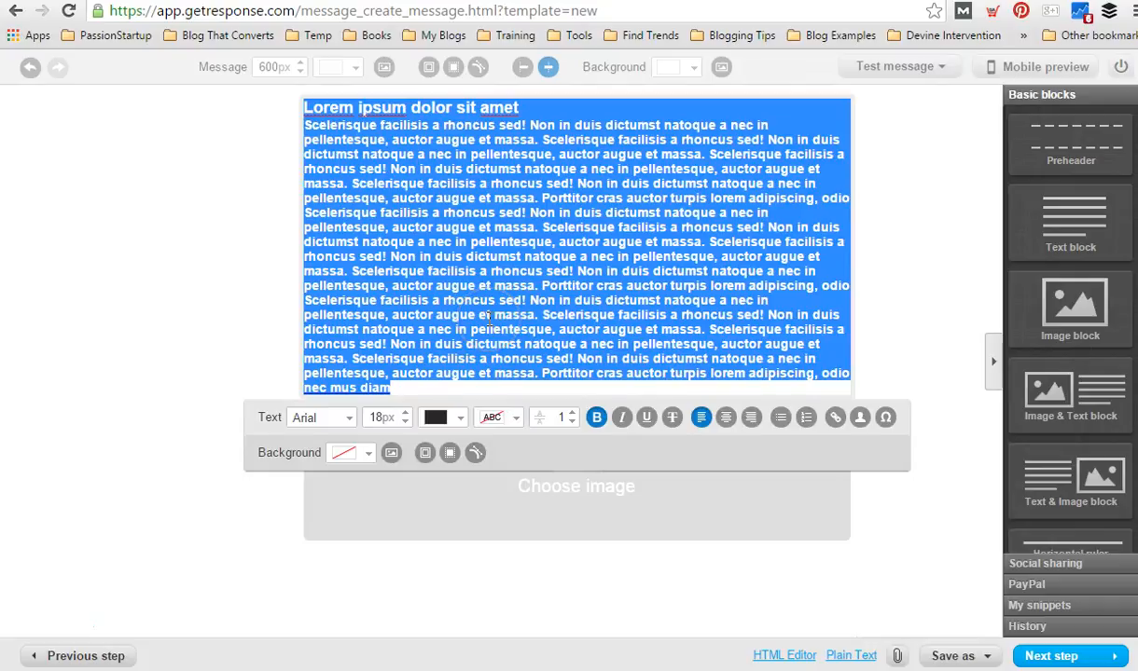
key(ctrl+v)
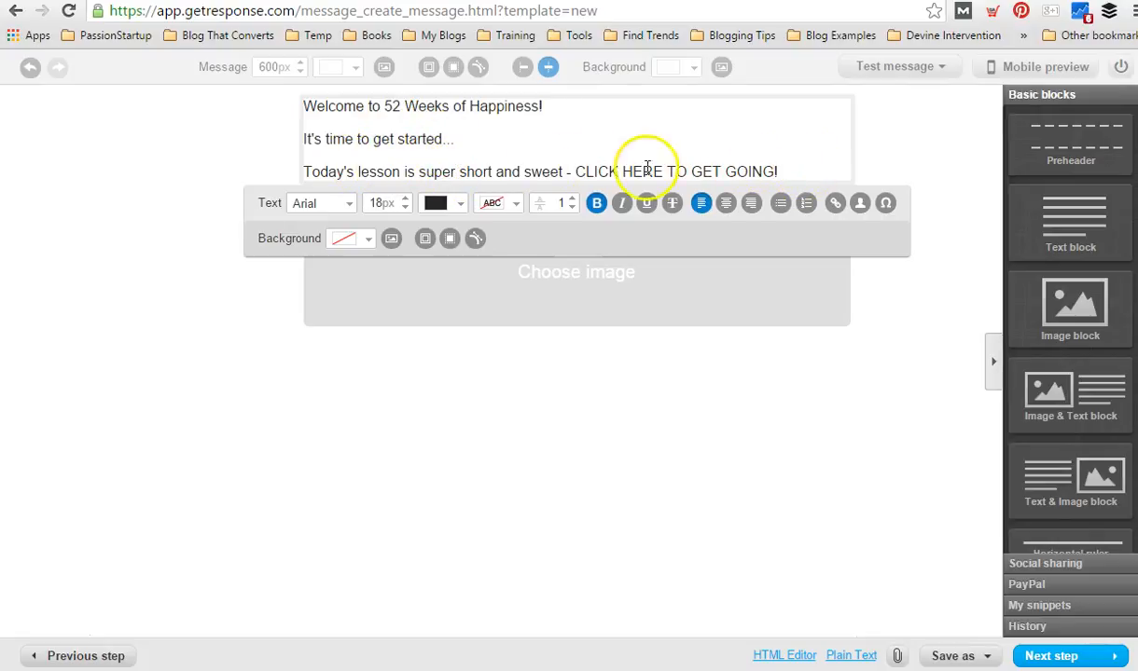
- Add the closing line "See ya on the inside" below the lesson sentence, followed by the sender's first name as sign-off
drag(576, 172, 738, 169)
click(790, 170)
key(Return)
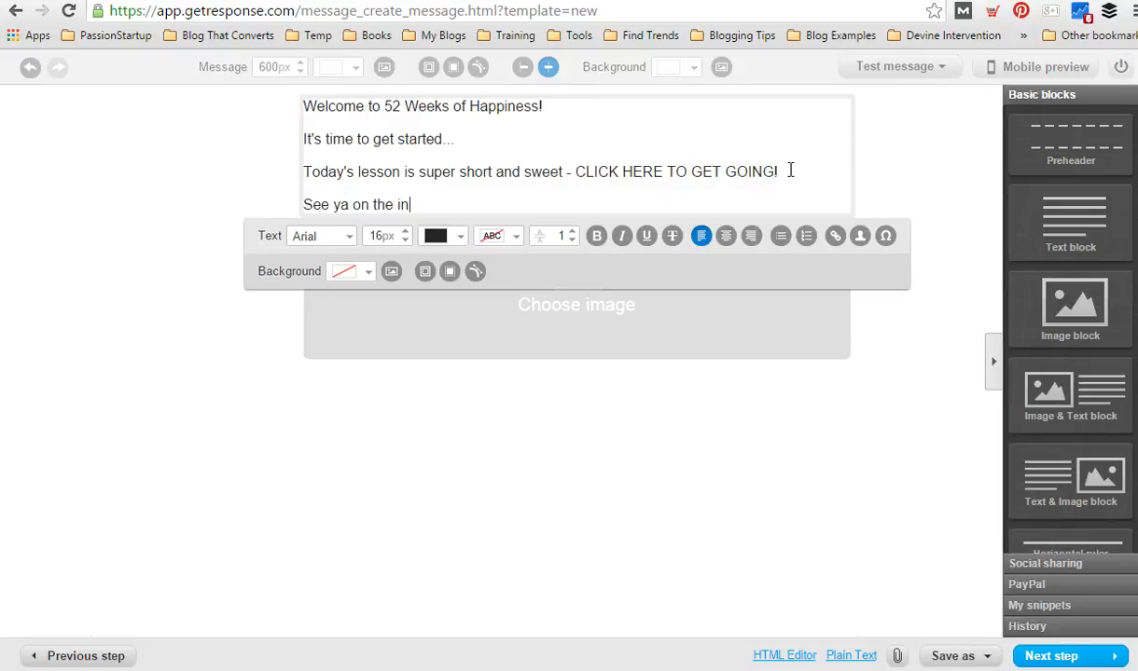
key(Return)
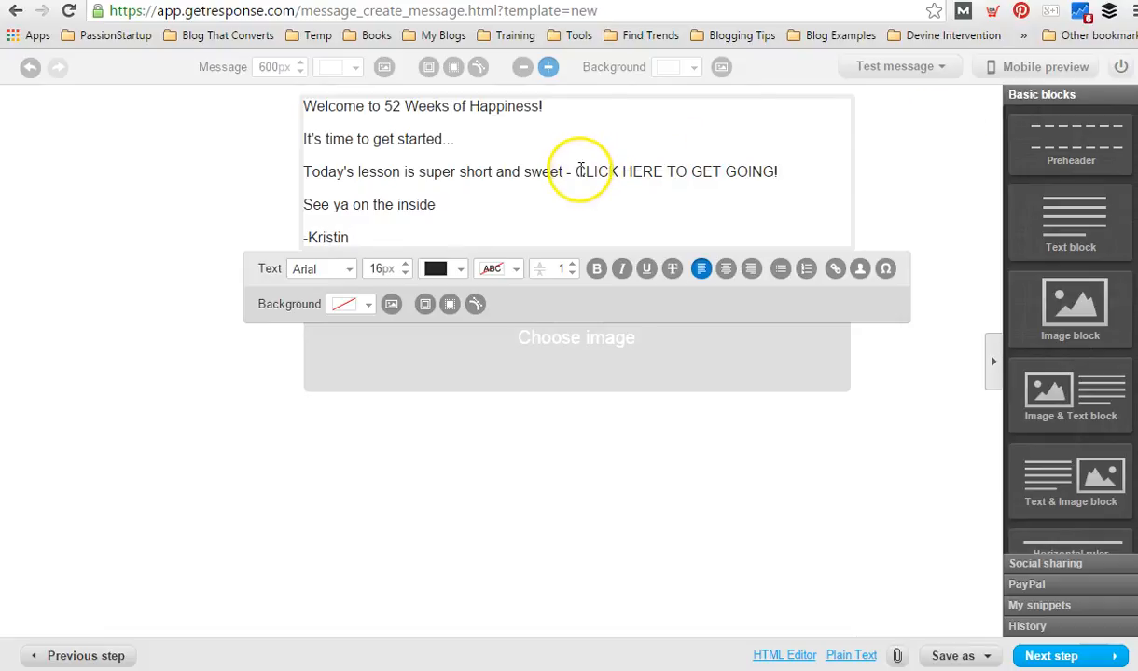
- Open link settings for "CLICK HERE TO GET GOING!" and copy the URL of the "How Grateful Are You?" post on travelinghappiness.com
drag(578, 170, 784, 165)
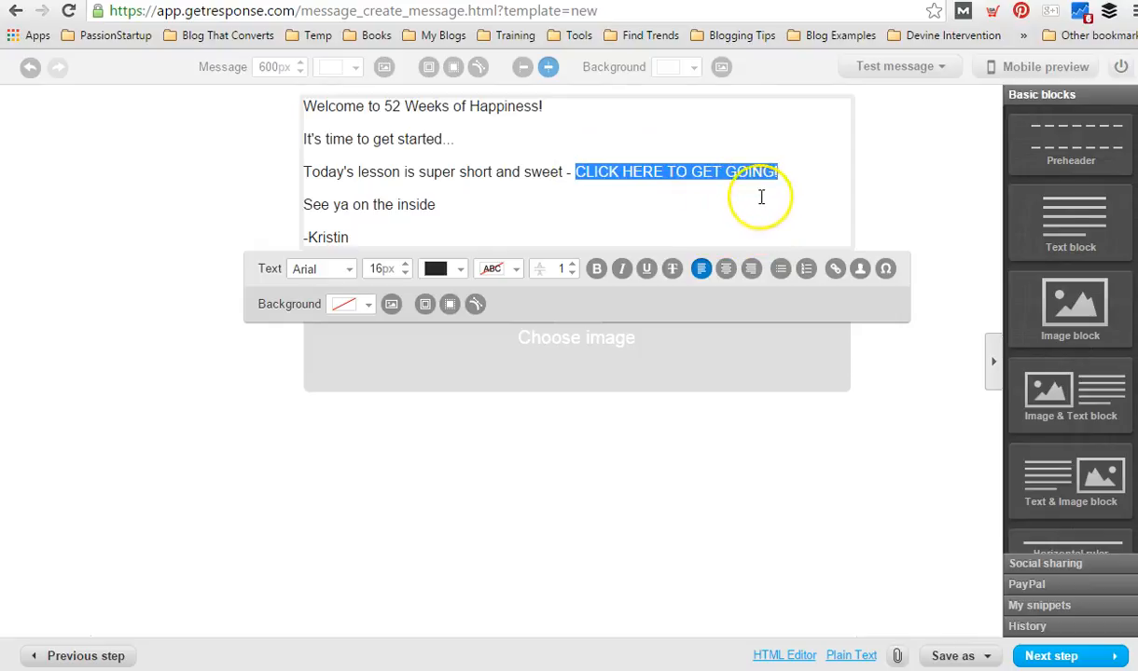
click(836, 270)
key(alt+Tab)
key(alt+Tab)
key(alt+Tab)
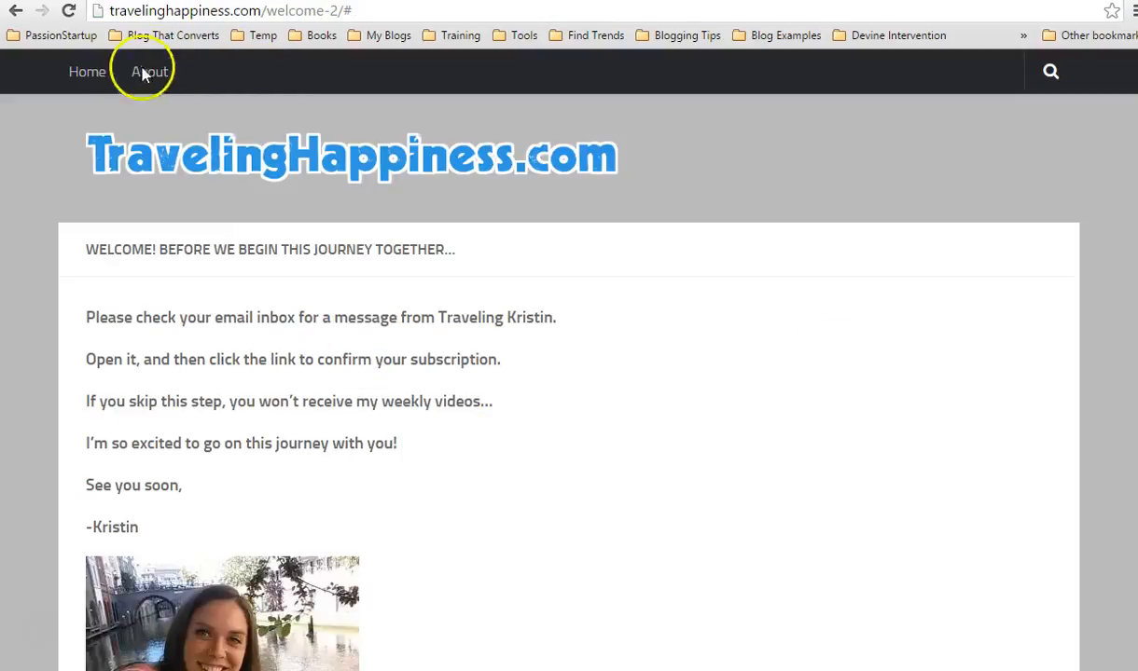
click(85, 73)
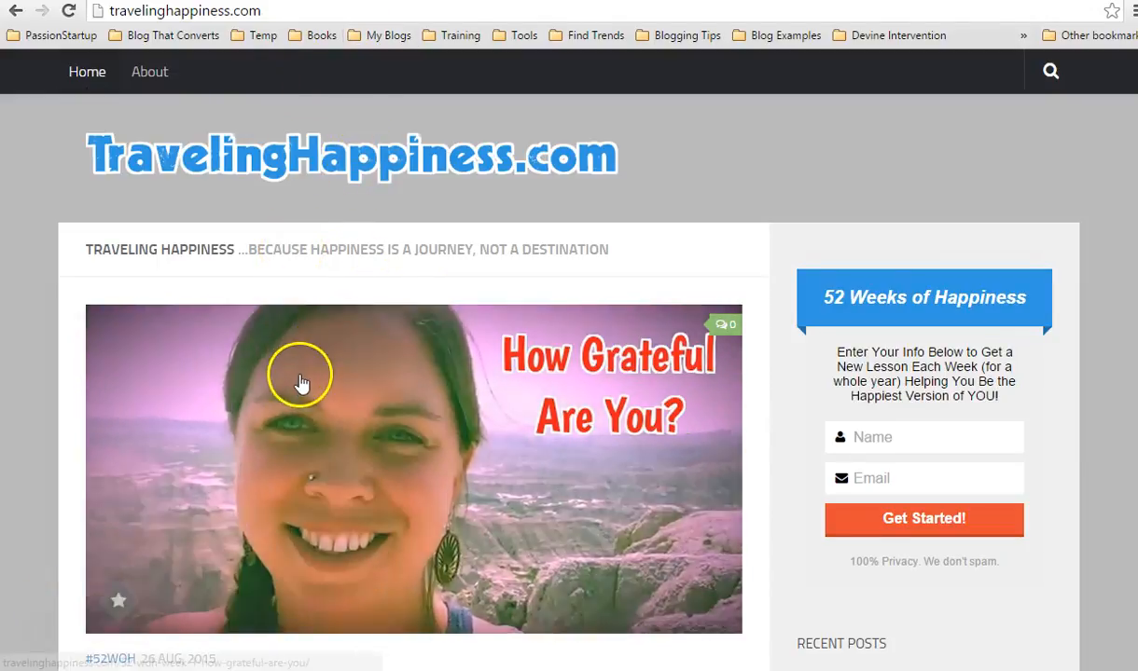
click(214, 373)
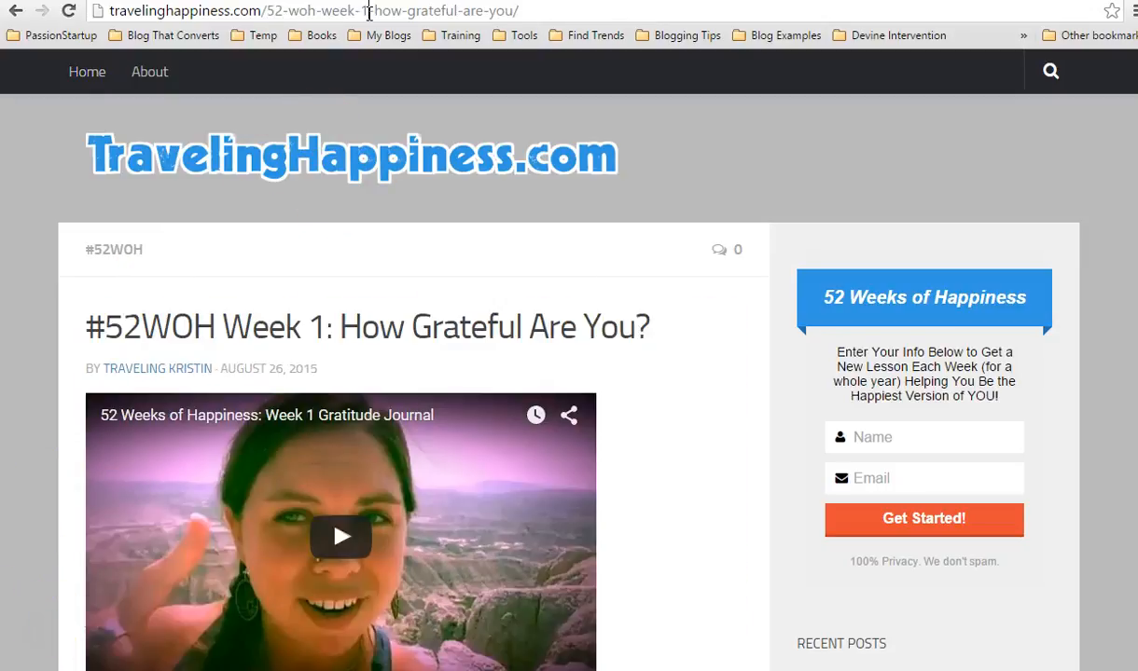
click(368, 13)
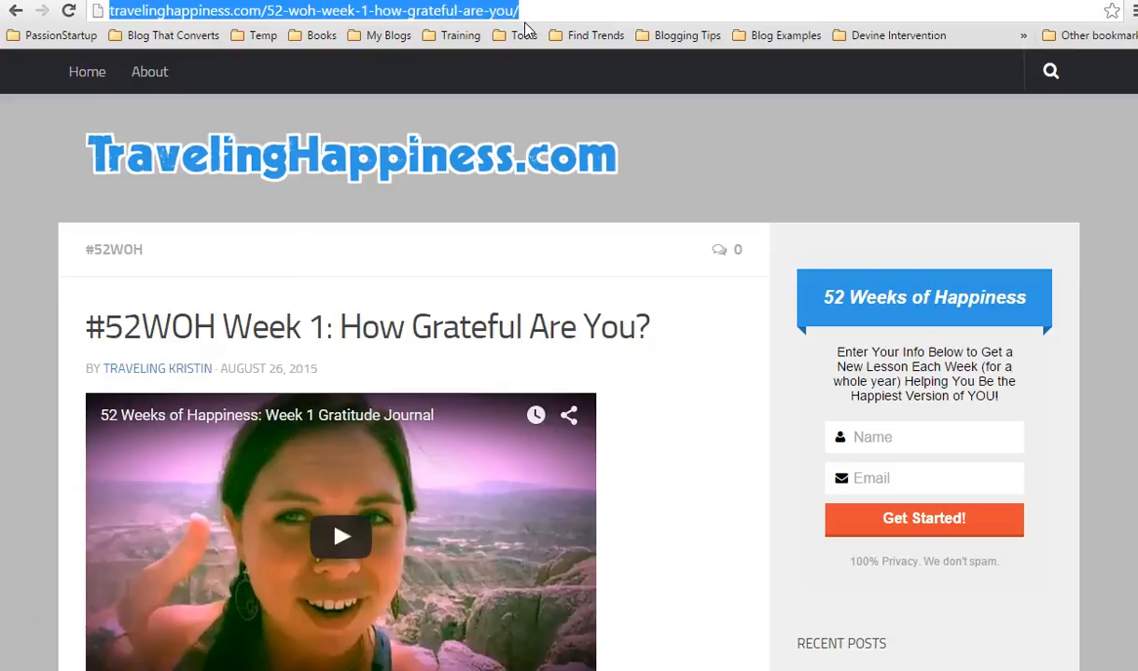
- Link "CLICK HERE TO GET GOING!" to the copied Week 1 post URL in the GetResponse email, leaving the link title blank
key(alt+Tab)
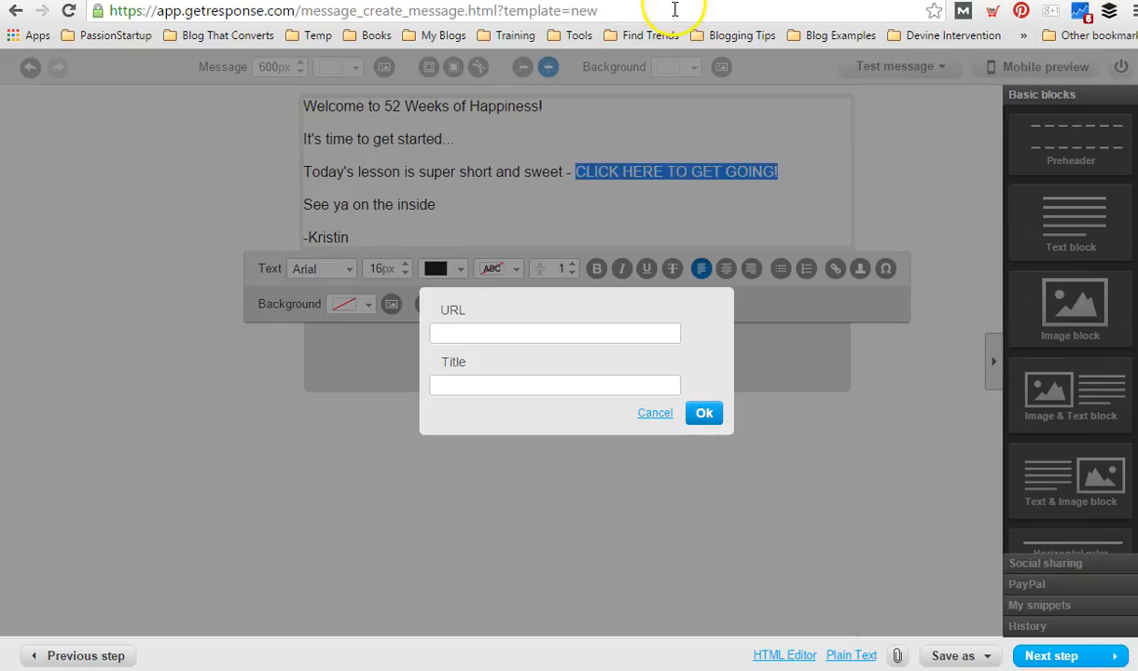
click(472, 337)
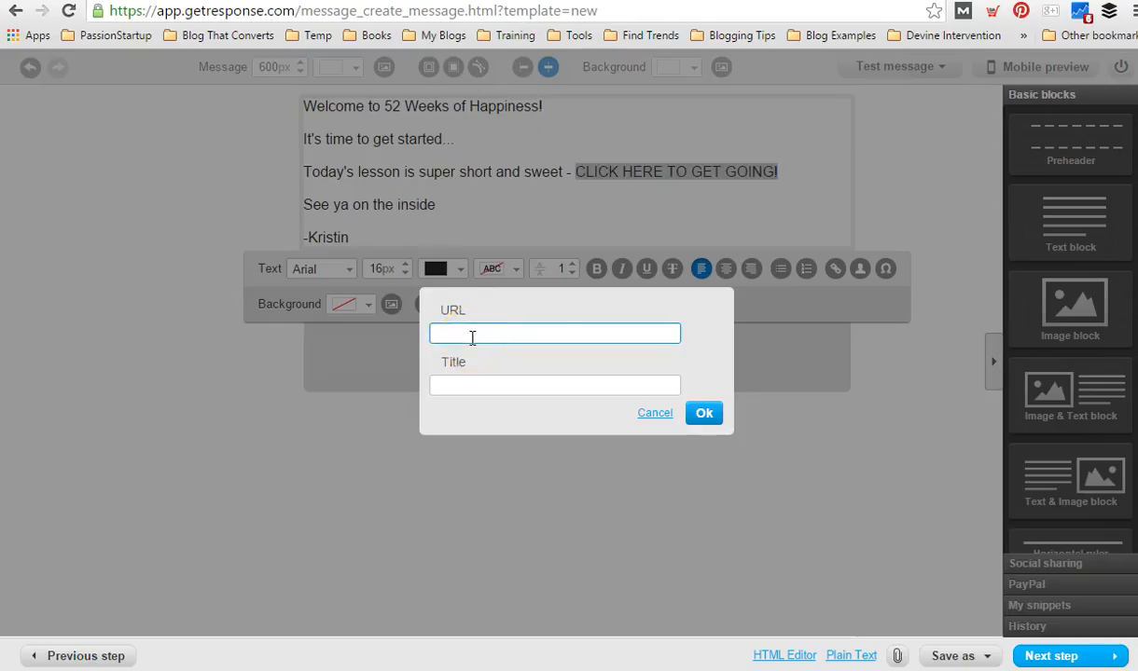
key(ctrl+v)
click(482, 386)
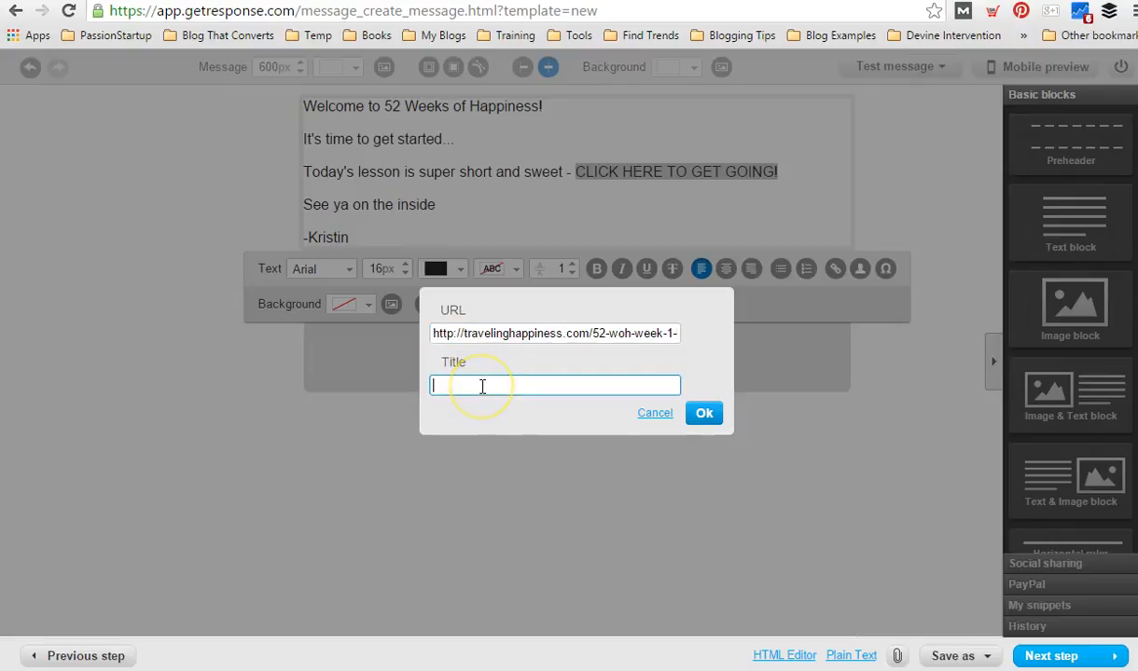
click(704, 413)
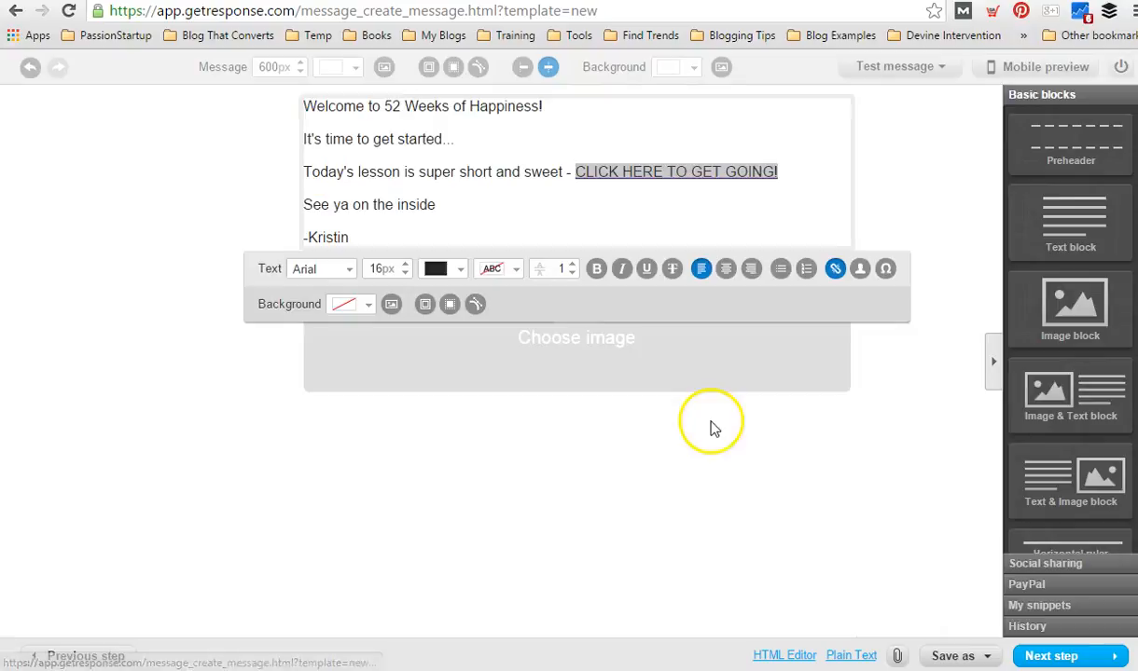
click(420, 144)
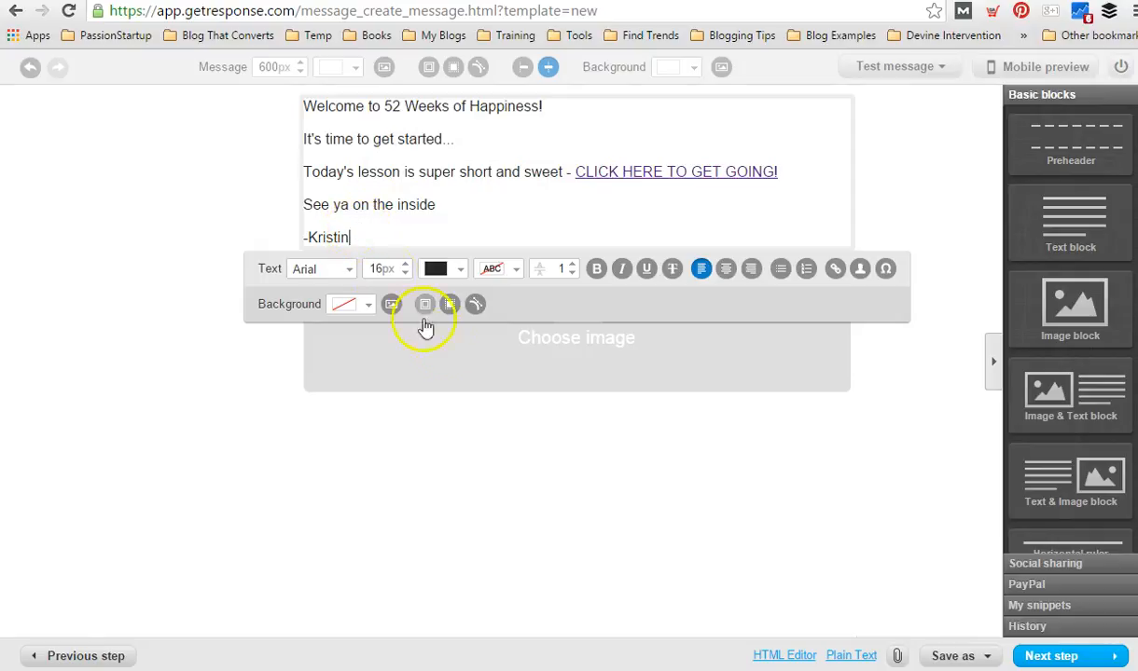
- Insert the sender's uploaded portrait with the canal background from My Images into the image block below the sign-off
click(466, 368)
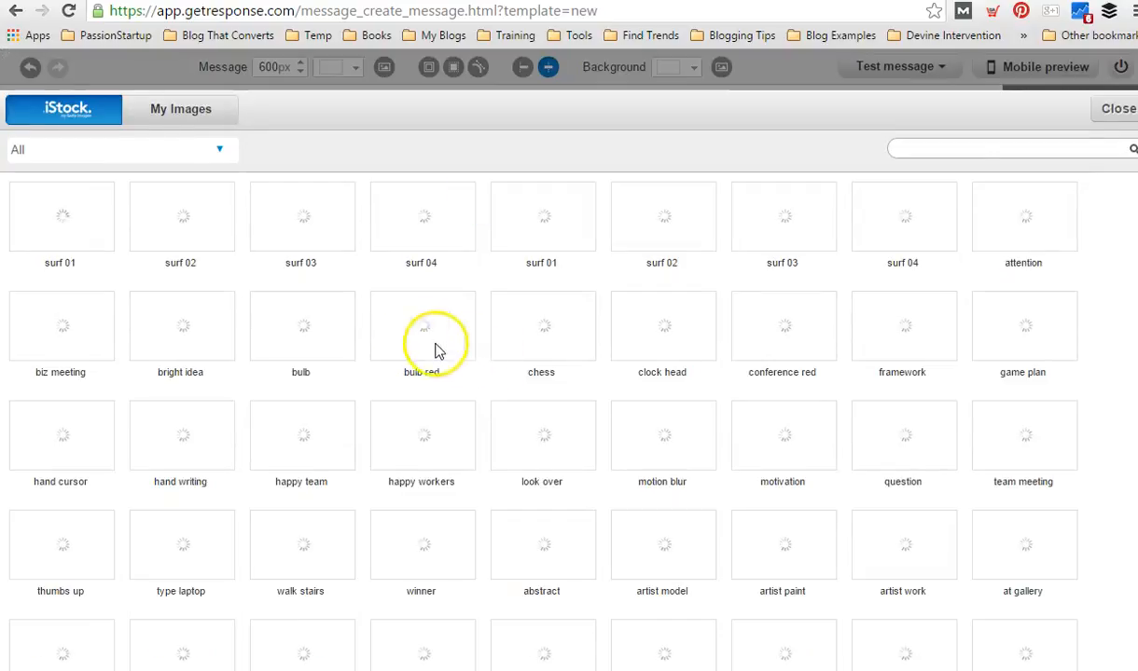
click(183, 108)
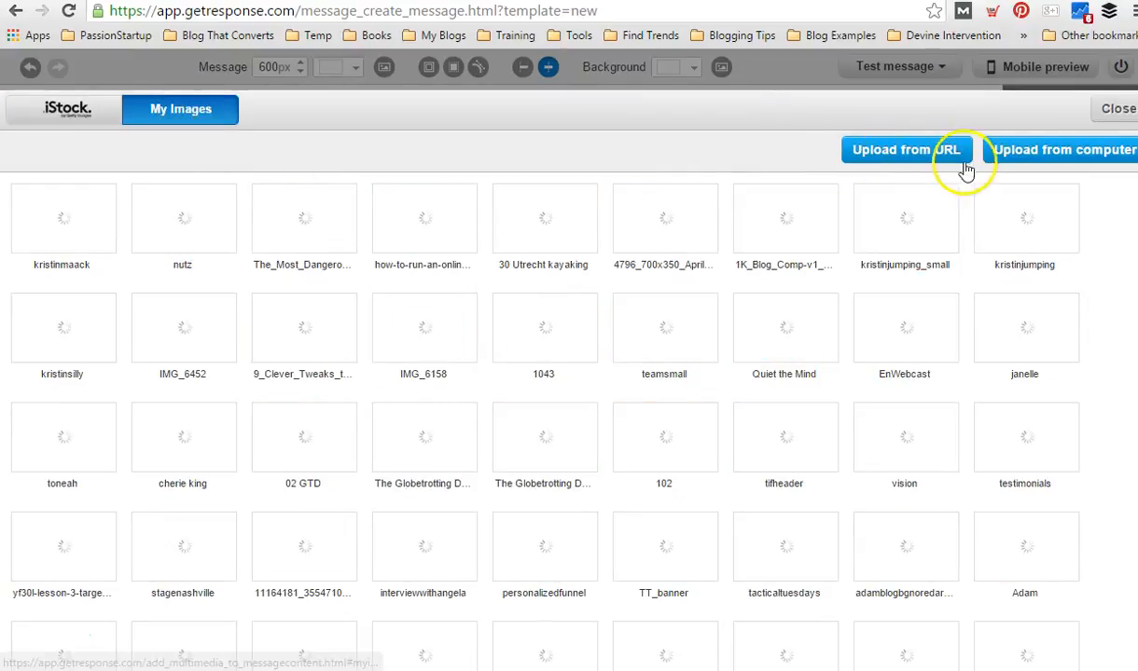
click(196, 219)
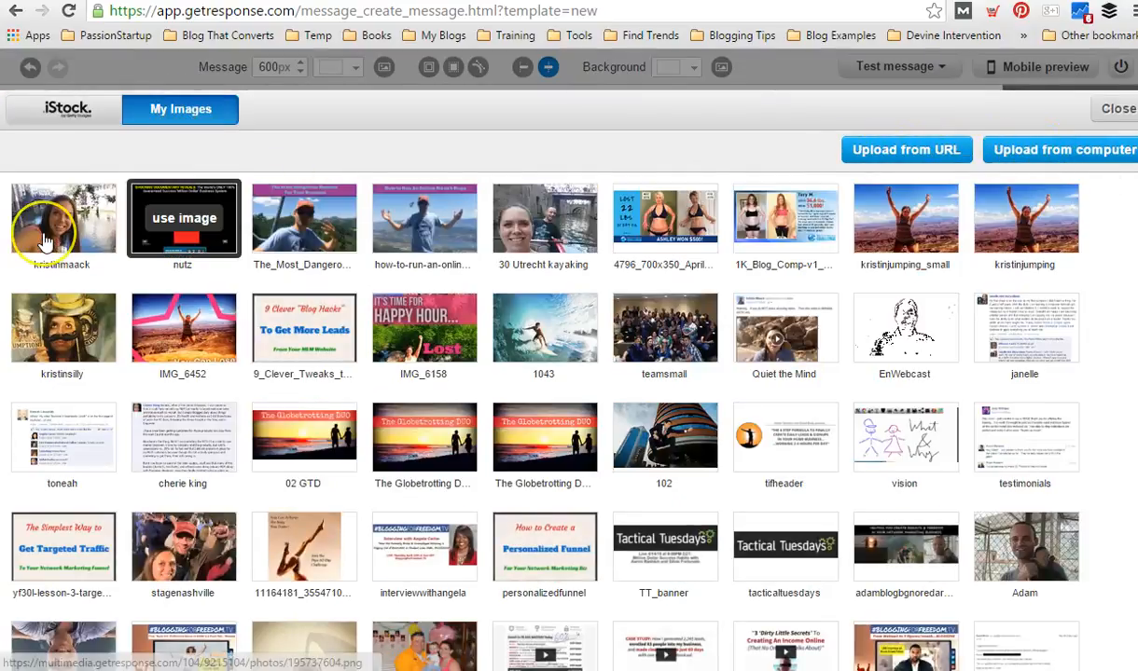
click(61, 229)
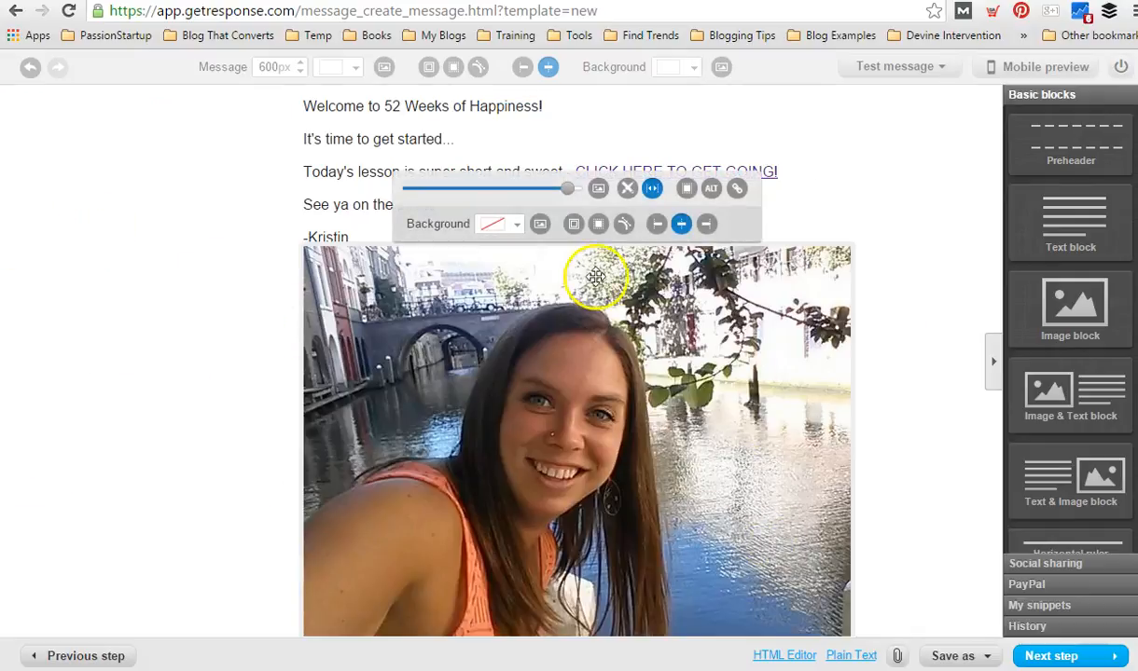
- Shrink the portrait to less than half the message width and check the email's overall layout
drag(567, 196, 471, 189)
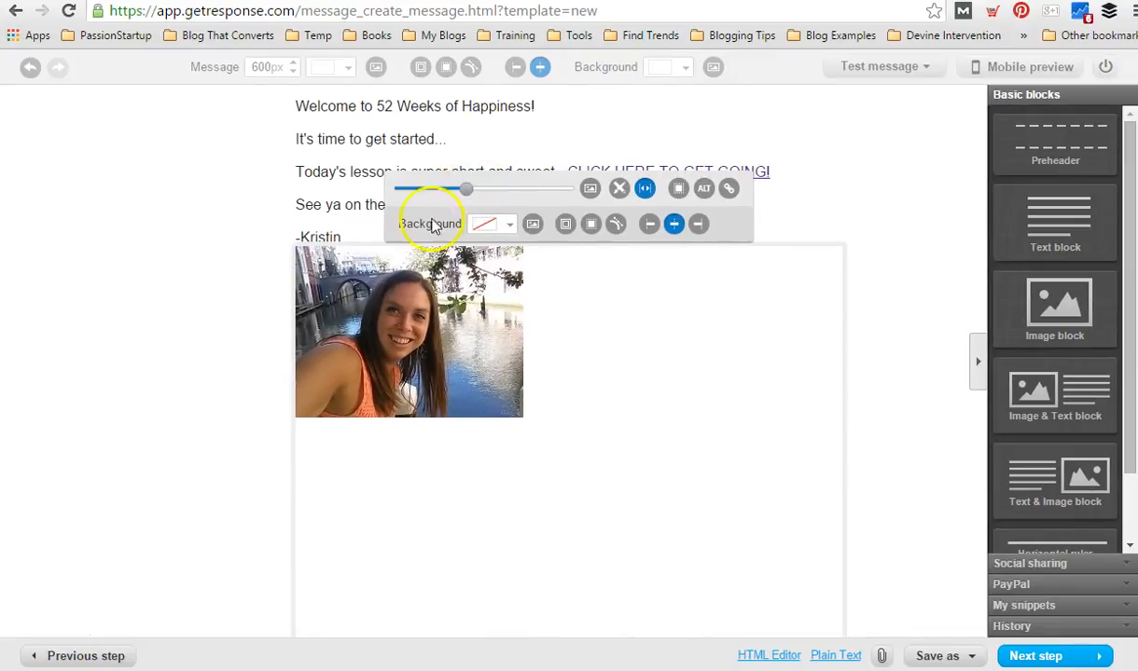
key(ctrl+minus)
key(ctrl+minus)
key(ctrl+minus)
key(ctrl+minus)
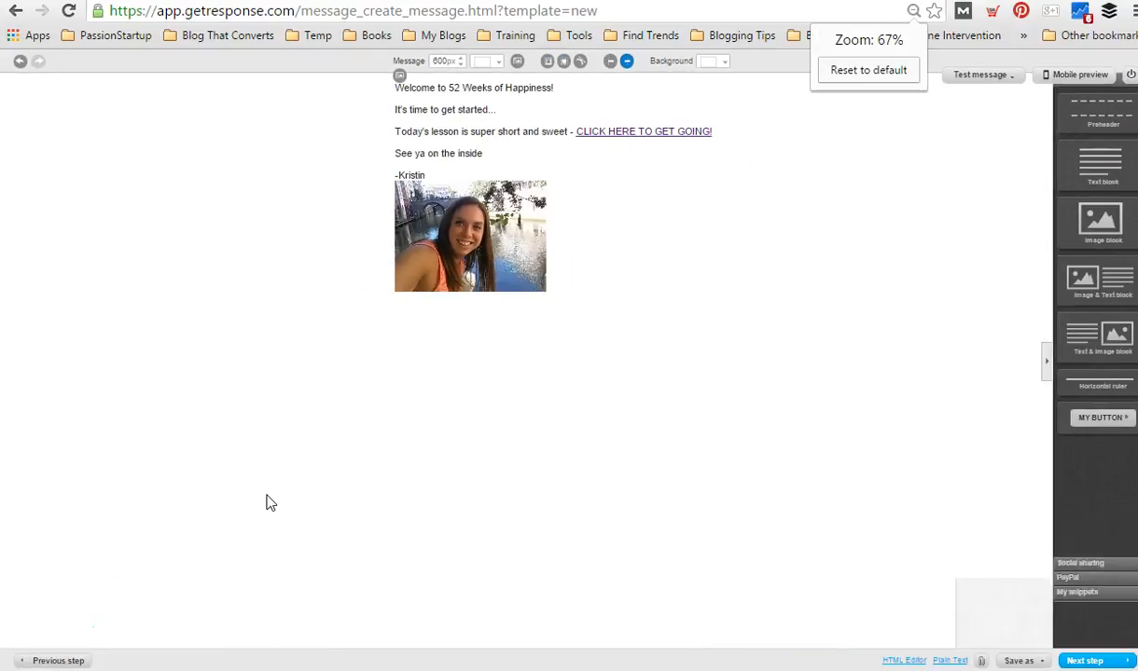
key(ctrl+plus)
key(ctrl+plus)
key(ctrl+plus)
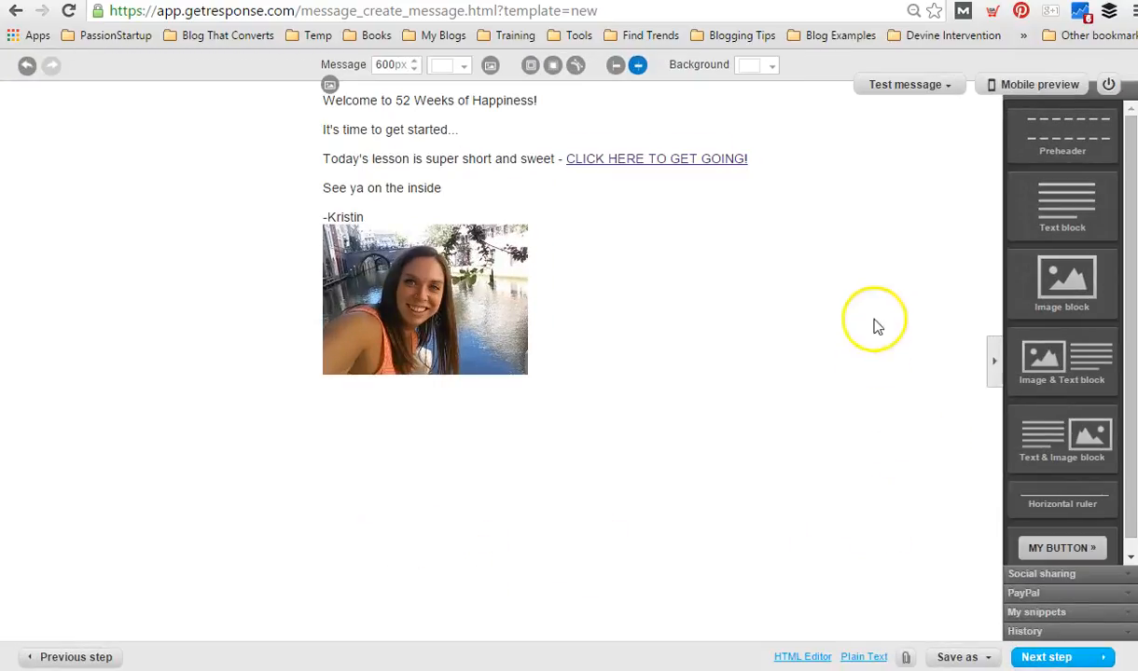
click(769, 248)
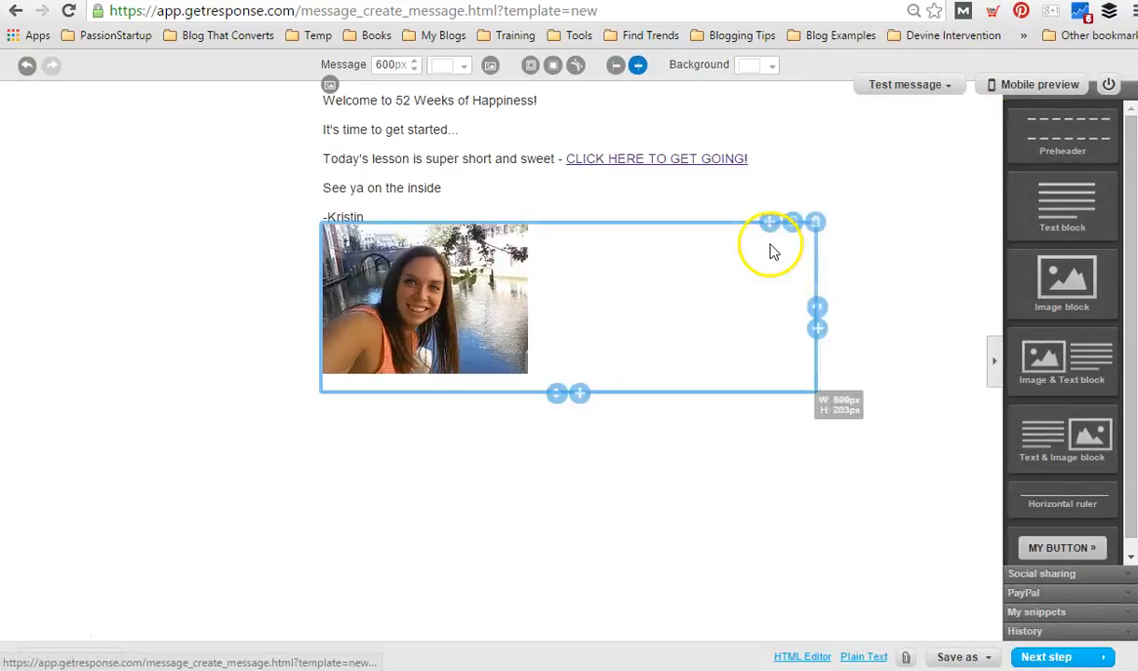
key(ctrl+plus)
- Send a test message of the email to the list owner's Gmail address
click(925, 69)
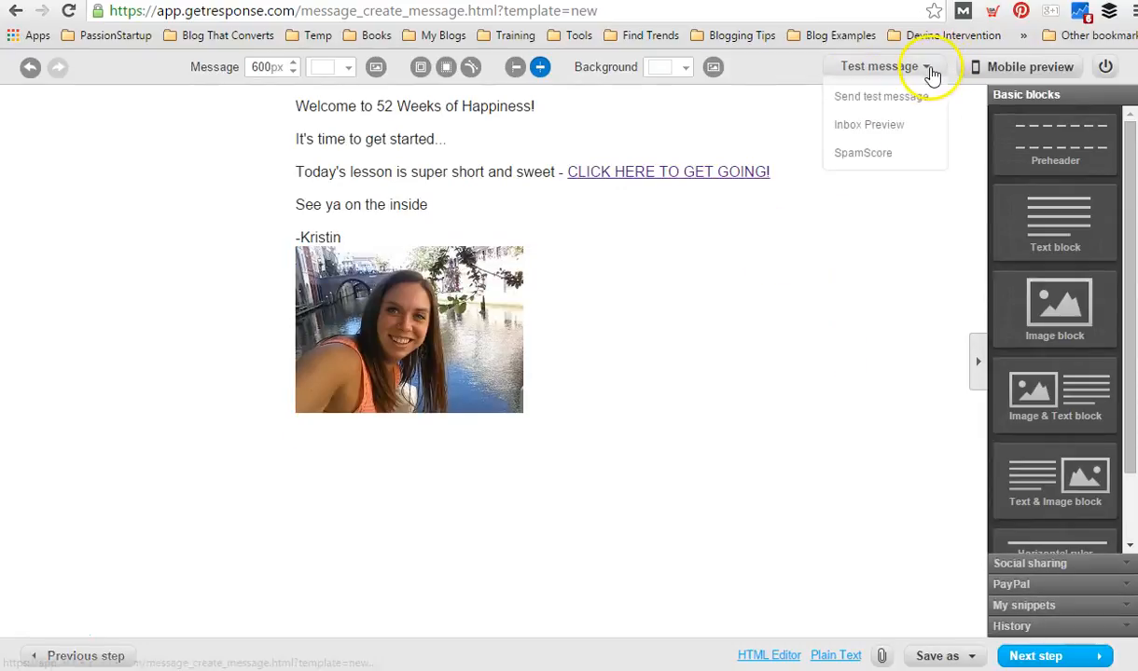
click(901, 99)
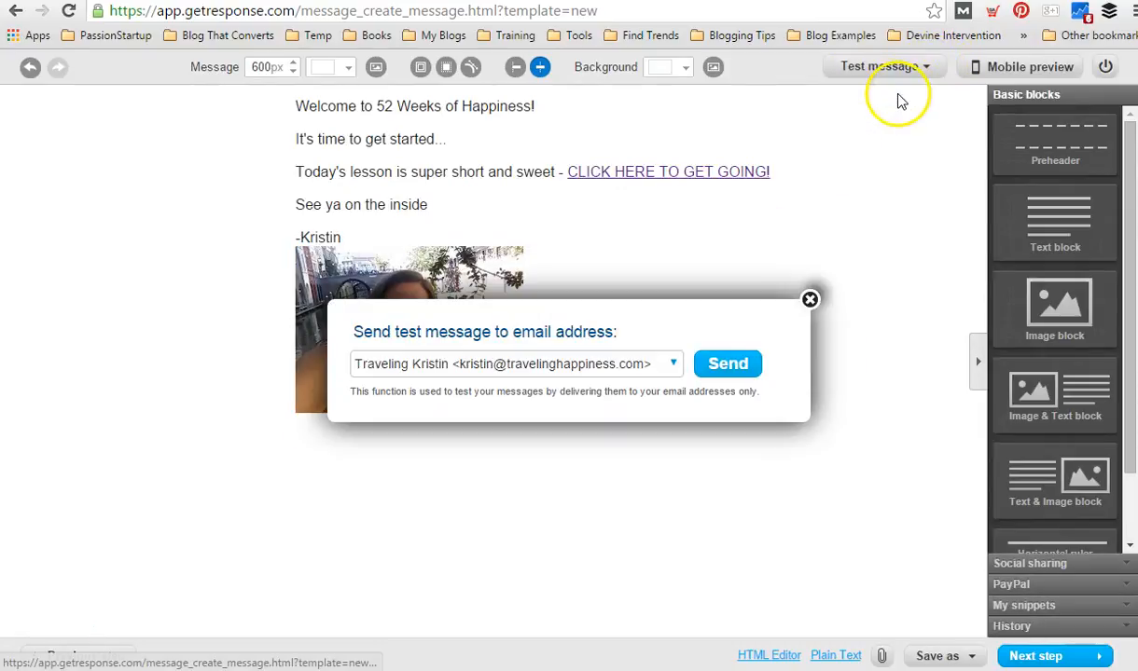
click(664, 366)
click(579, 389)
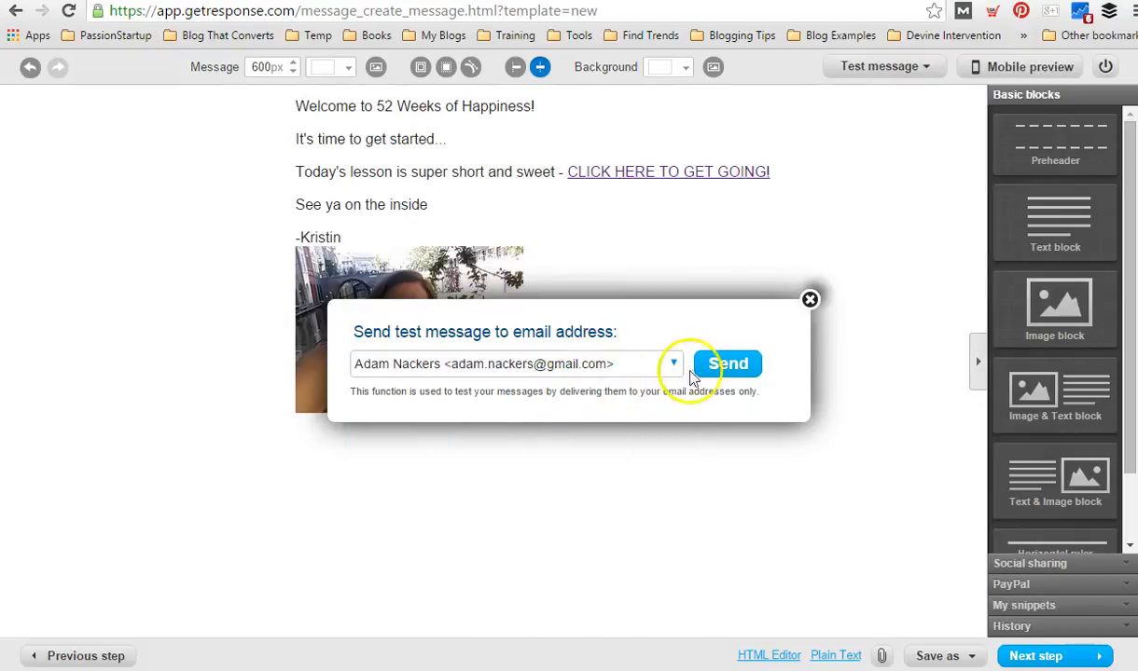
click(728, 366)
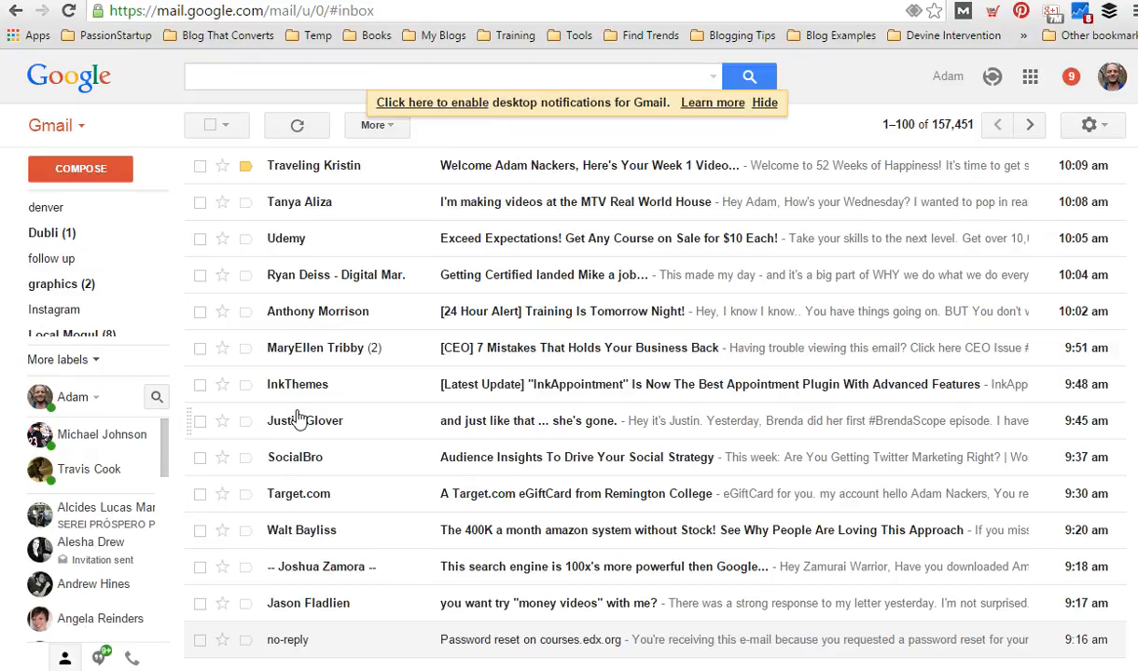
- Switch to Gmail, open the received test email, and follow "CLICK HERE TO GET GOING!" to check its landing page
mouse_move(320, 171)
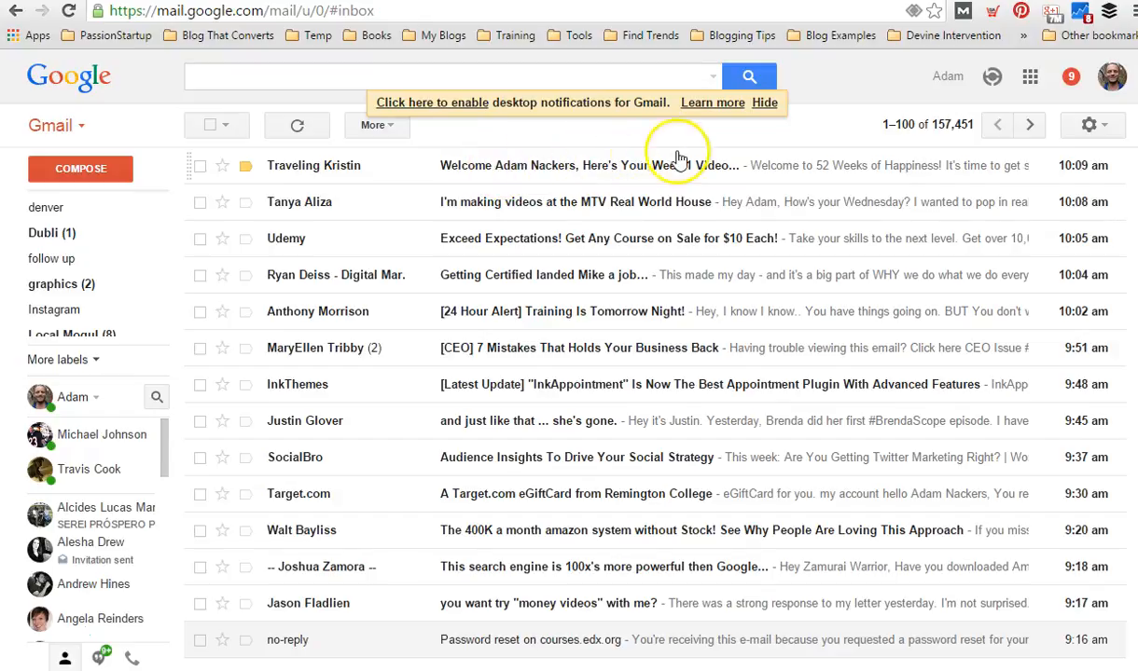
click(335, 173)
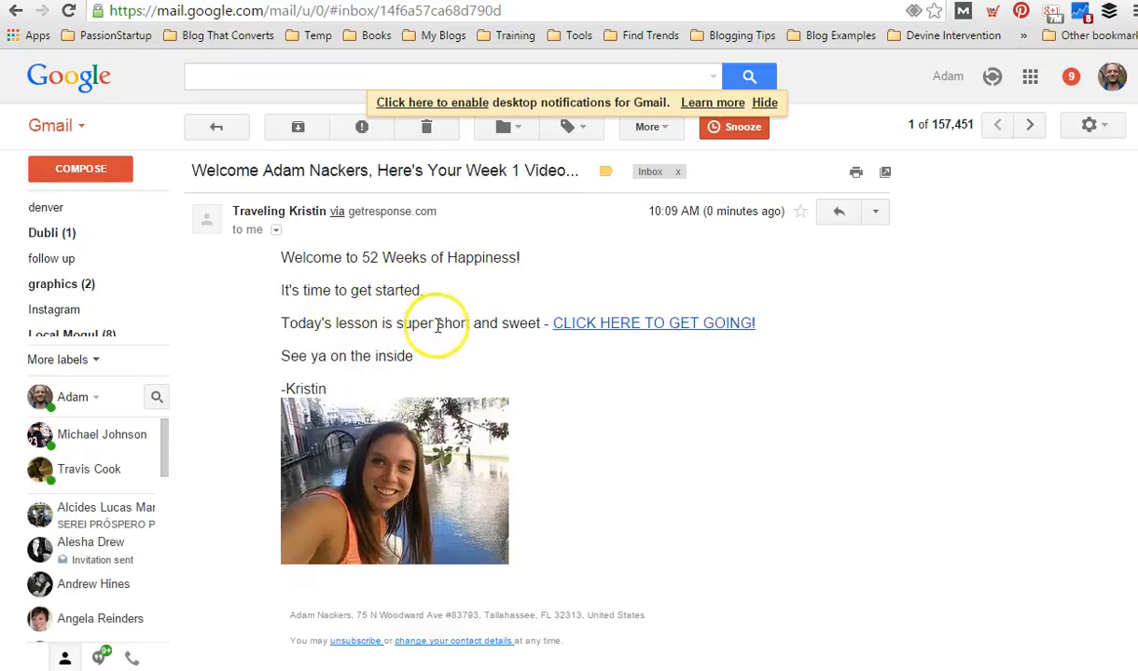
click(646, 328)
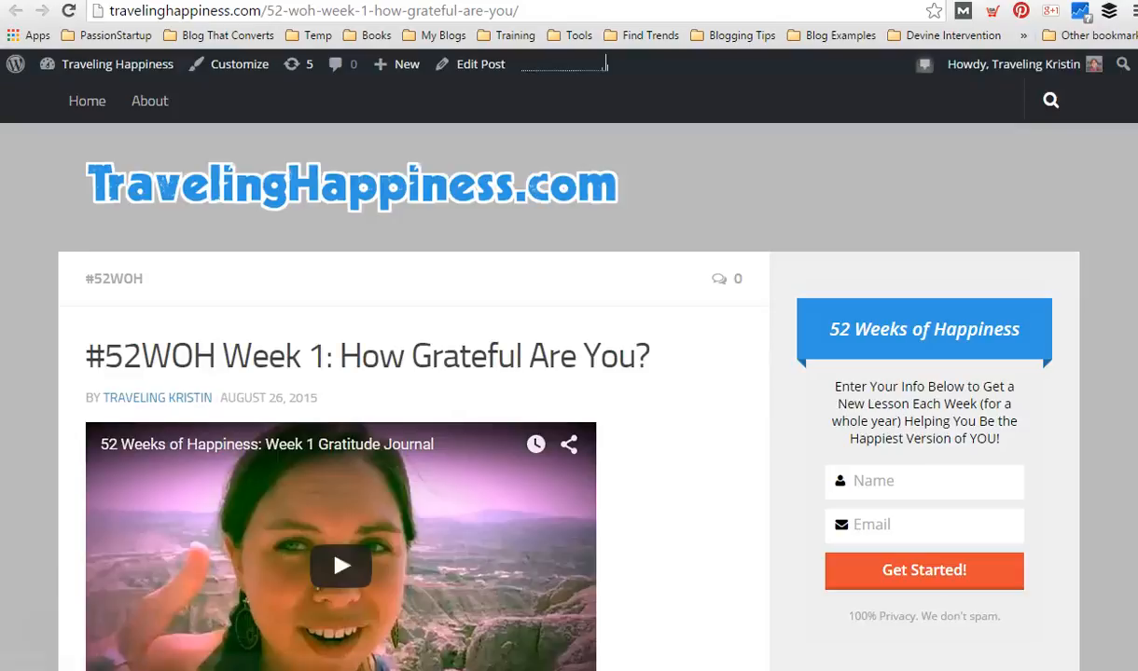
click(322, 12)
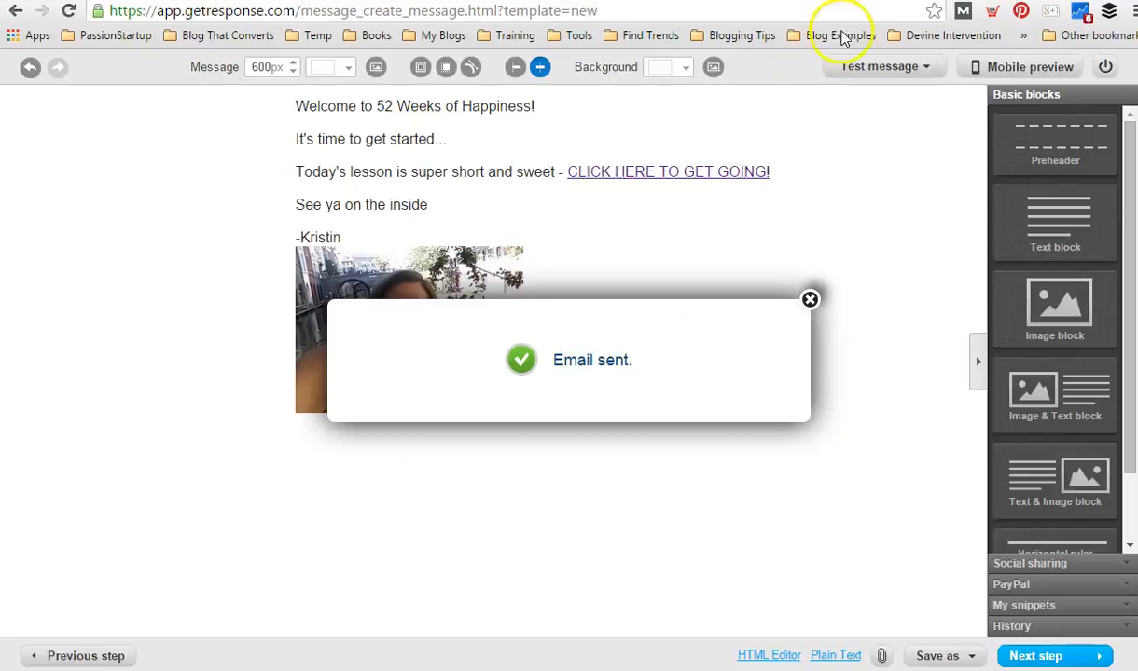
- Back in GetResponse, finish the message and save and publish the "52WOH Welcome" autoresponder, set to send immediately
click(808, 301)
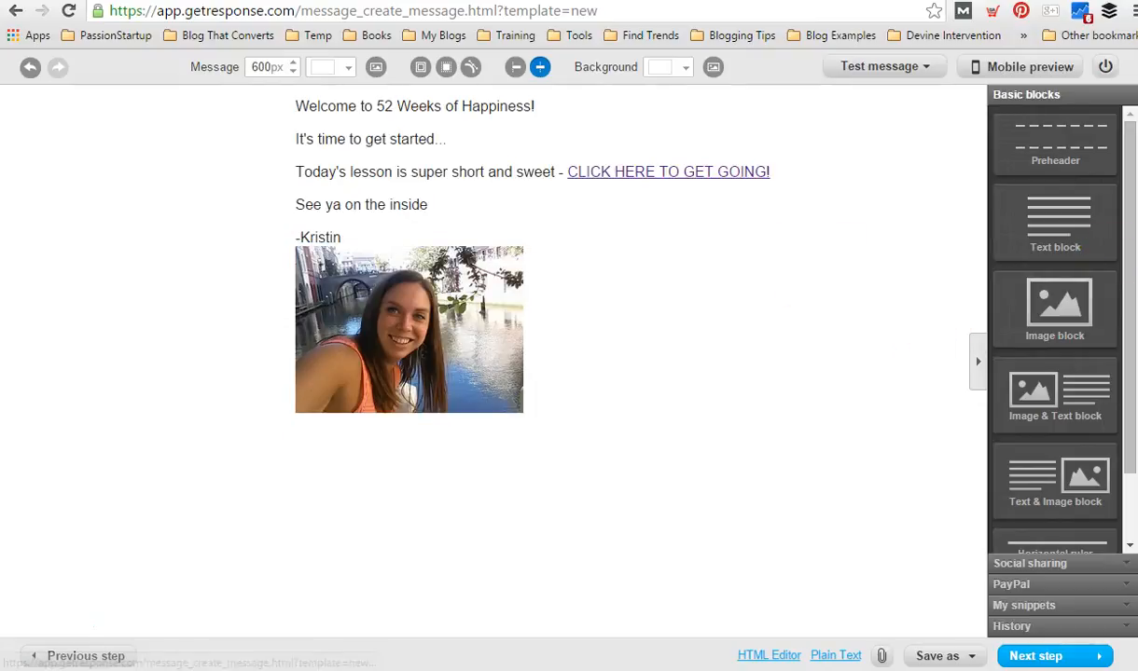
scroll(494, 360, down, 1)
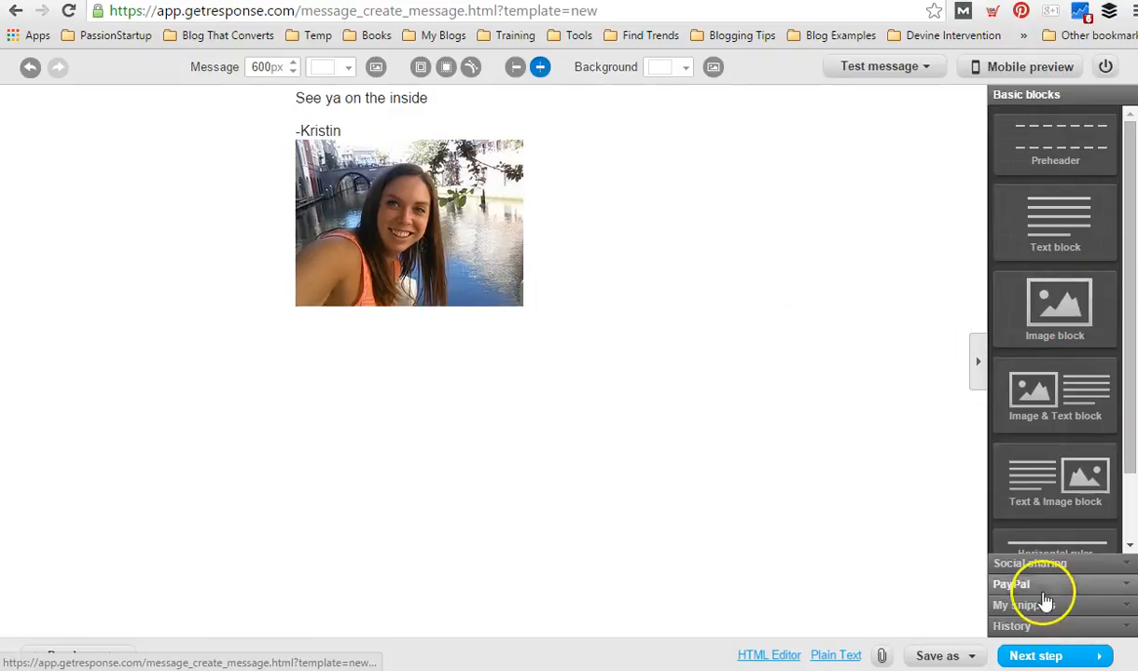
click(1048, 659)
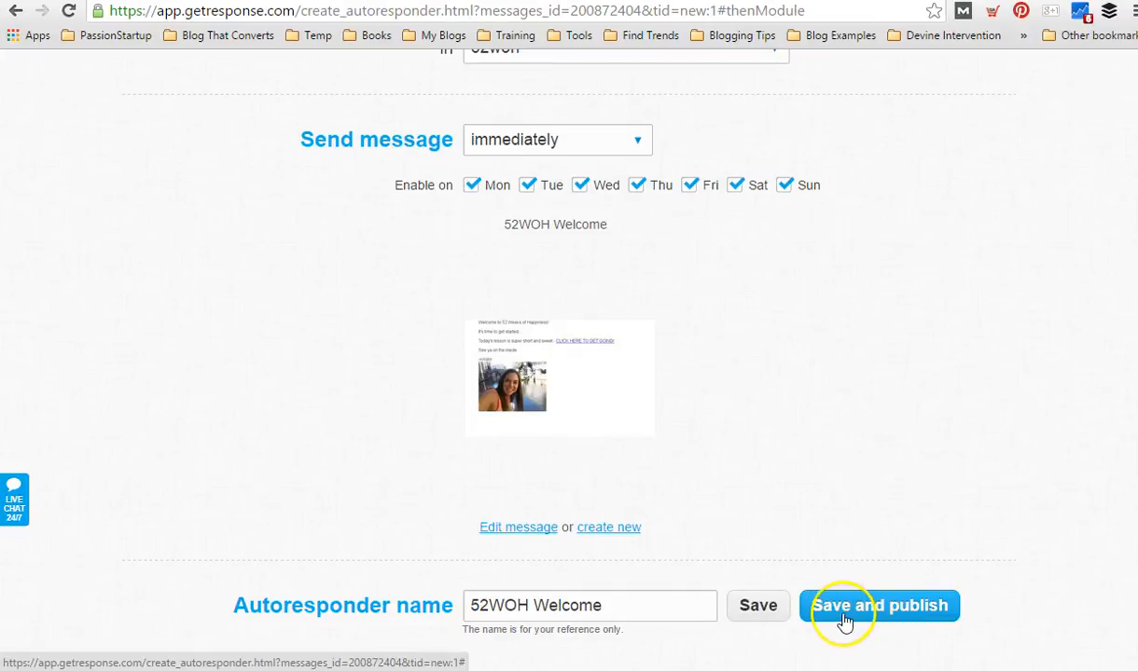
click(844, 623)
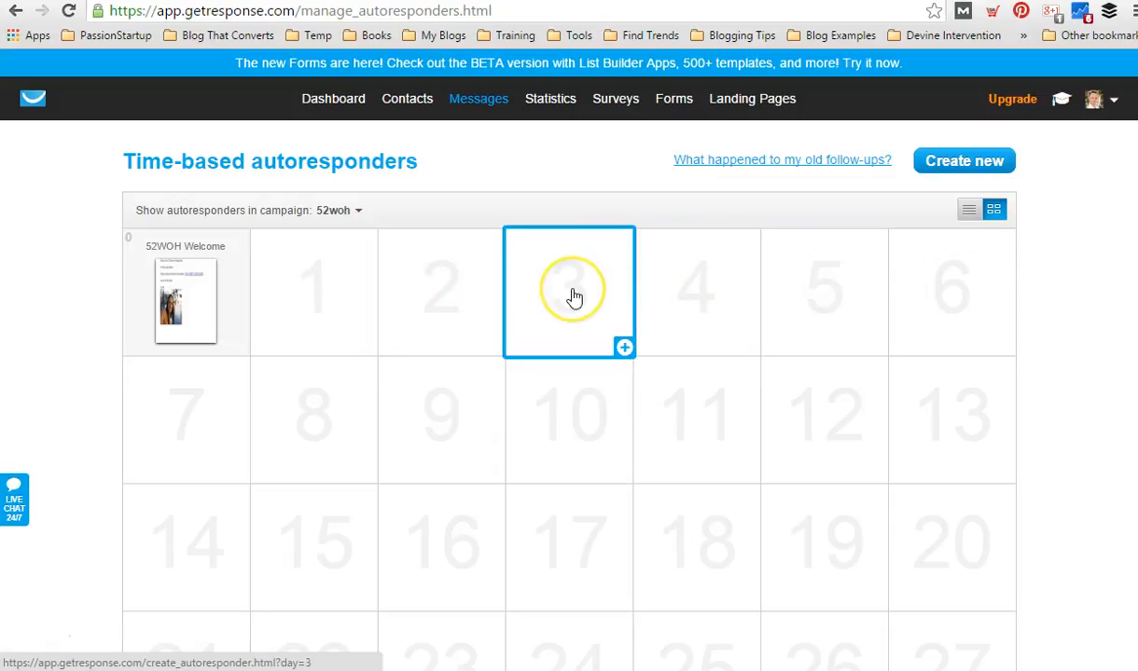
- Go to the GetResponse dashboard and, from there, reopen the autoresponder management calendar for the 52woh campaign
mouse_move(181, 273)
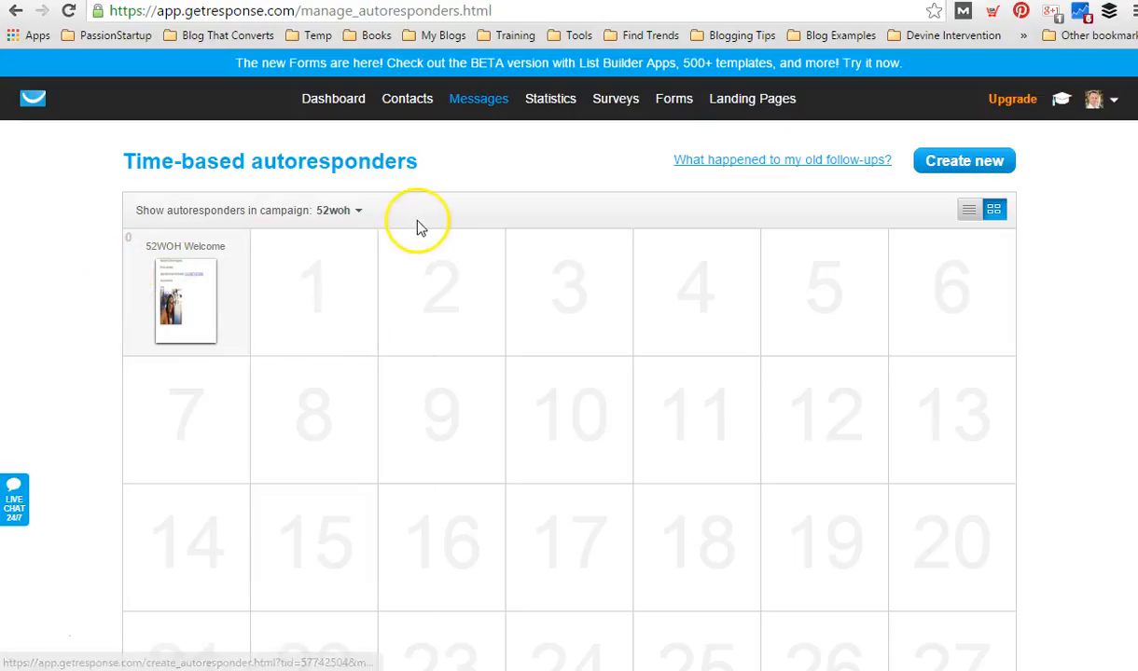
click(337, 102)
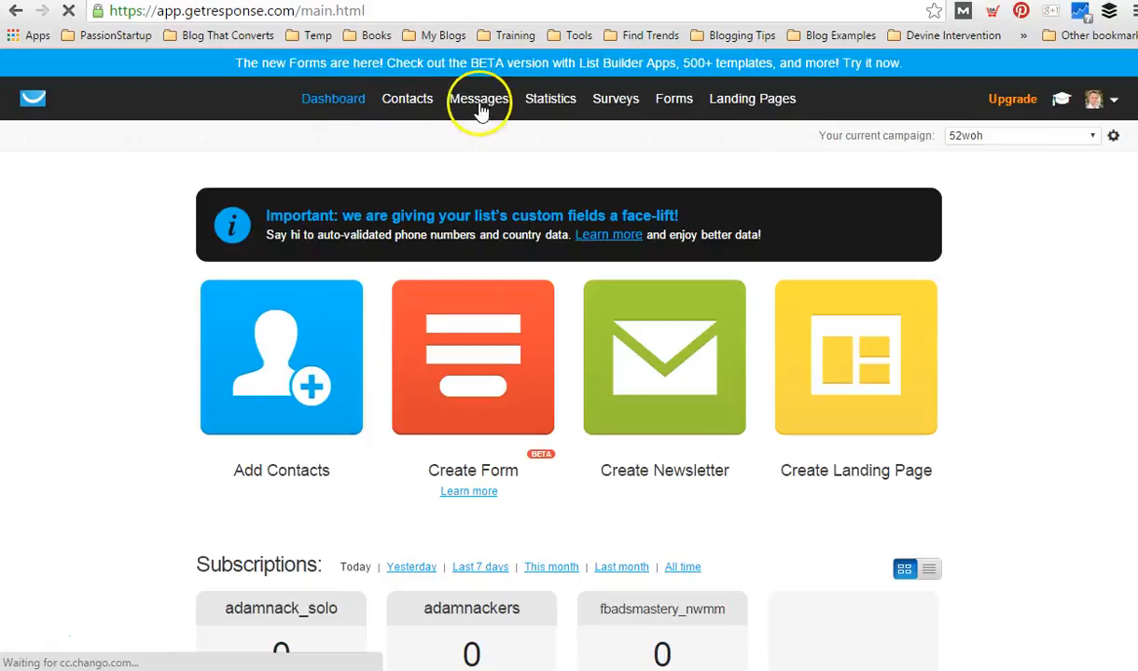
mouse_move(481, 102)
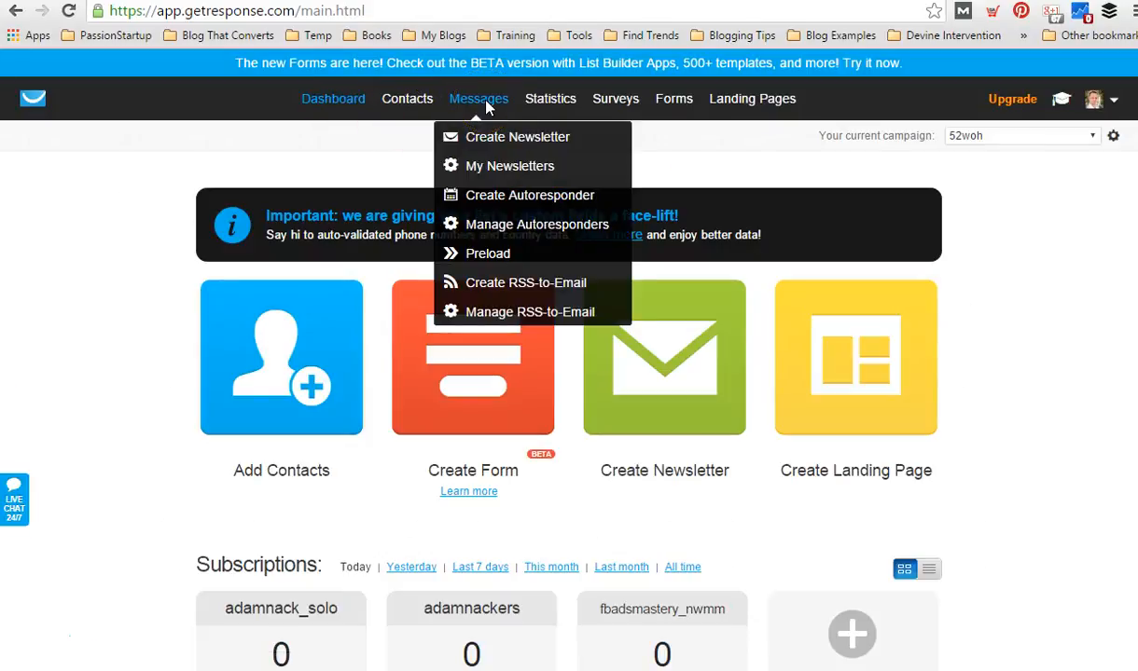
click(481, 166)
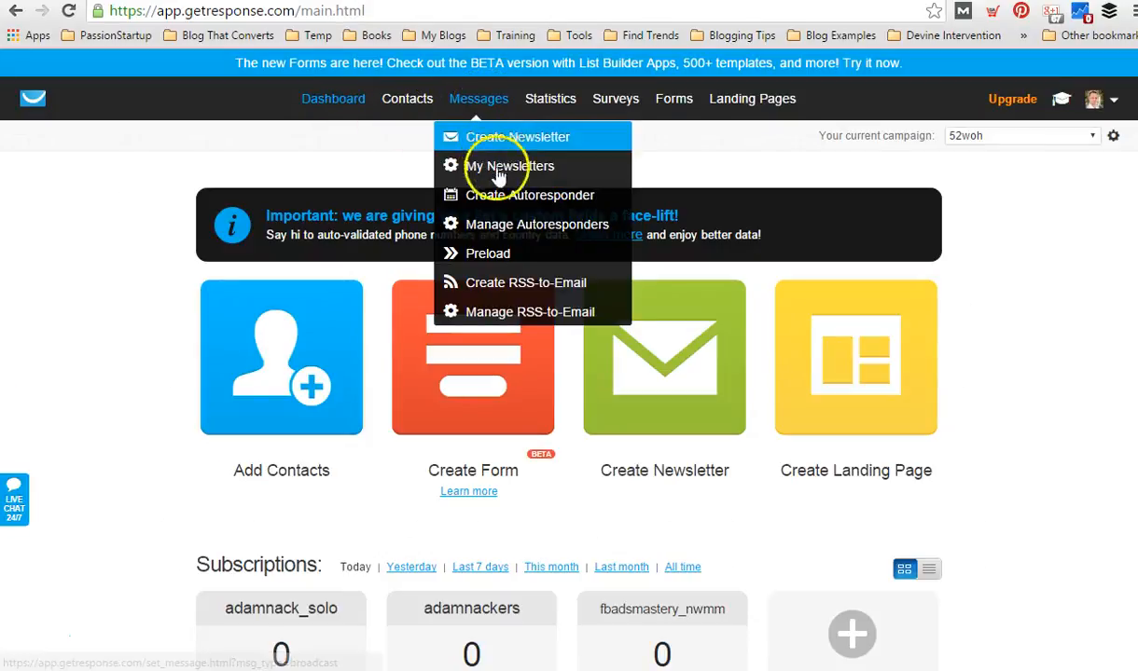
click(511, 229)
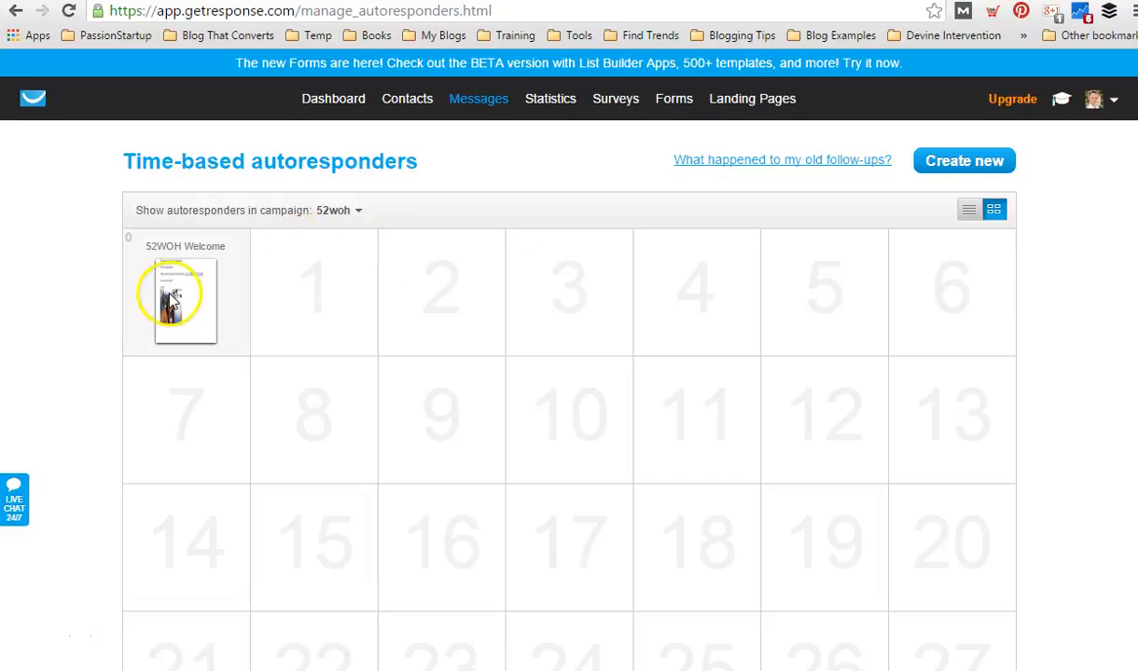
- Open the day 0 "52WOH Welcome" autoresponder for editing and review its day, campaign, sending schedule and message settings
mouse_move(187, 293)
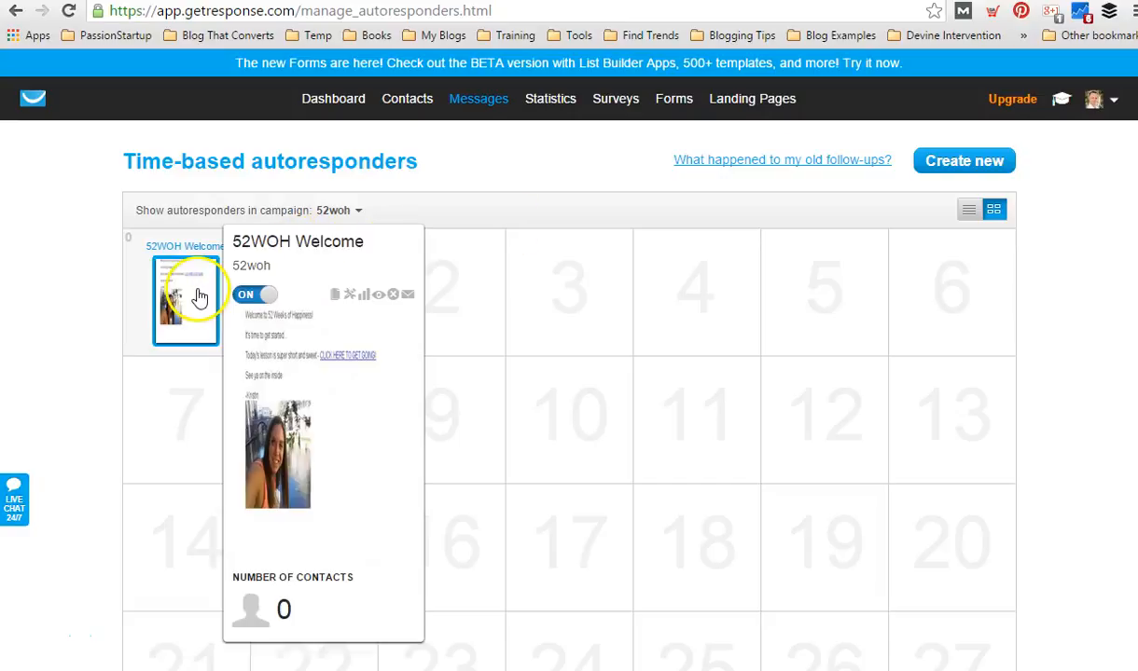
click(350, 297)
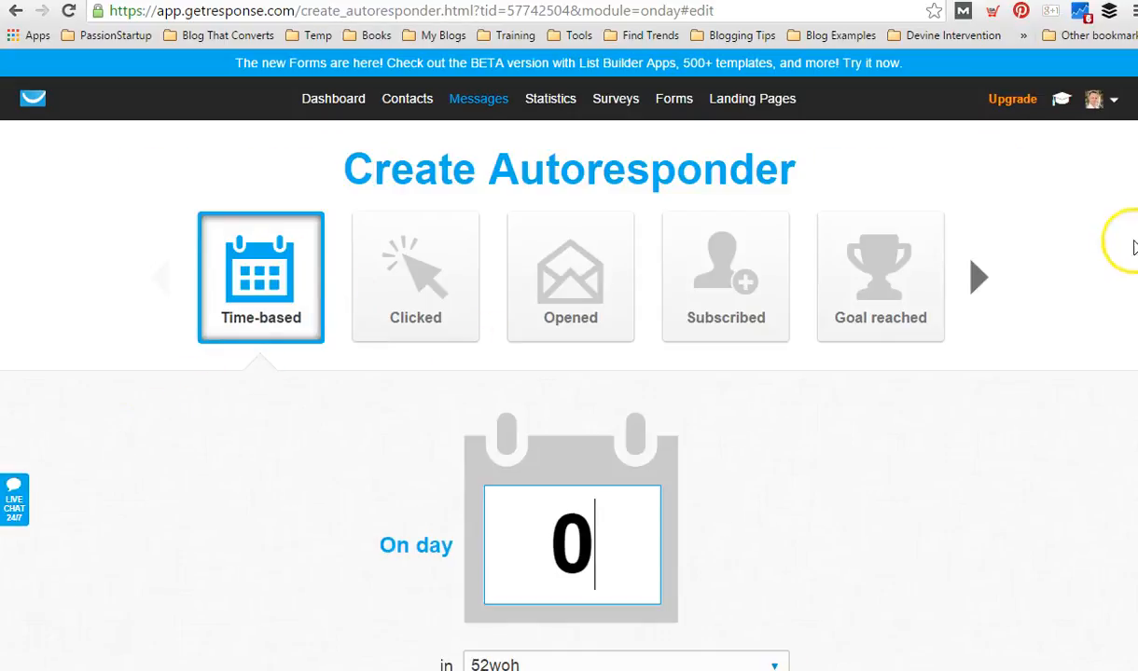
scroll(569, 360, down, 6)
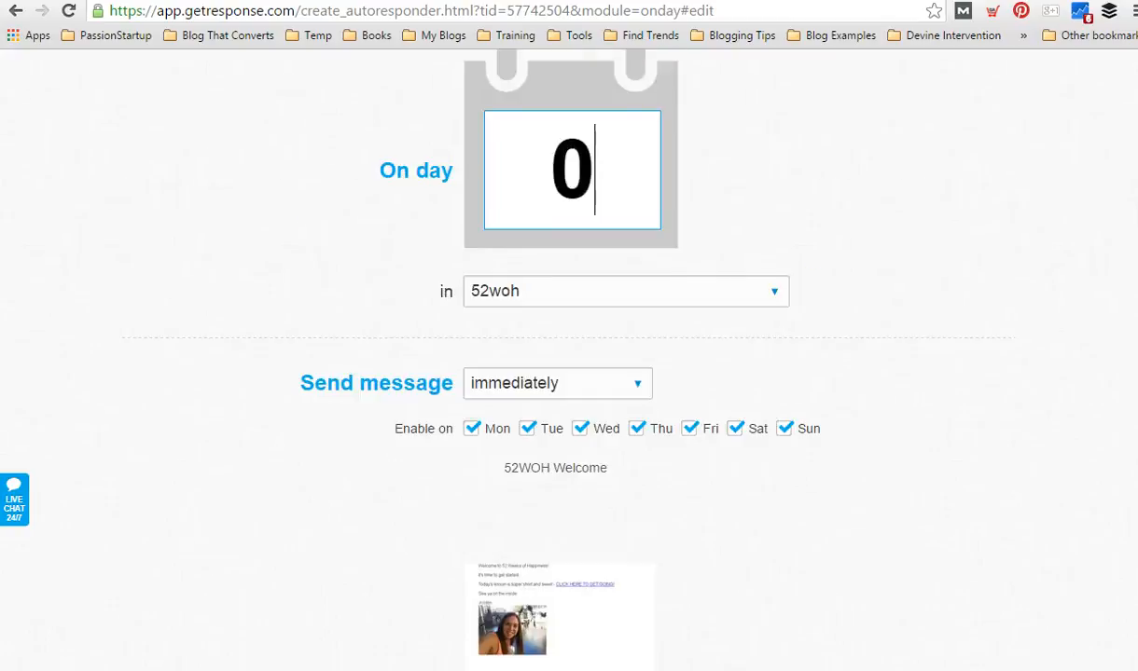
mouse_move(599, 537)
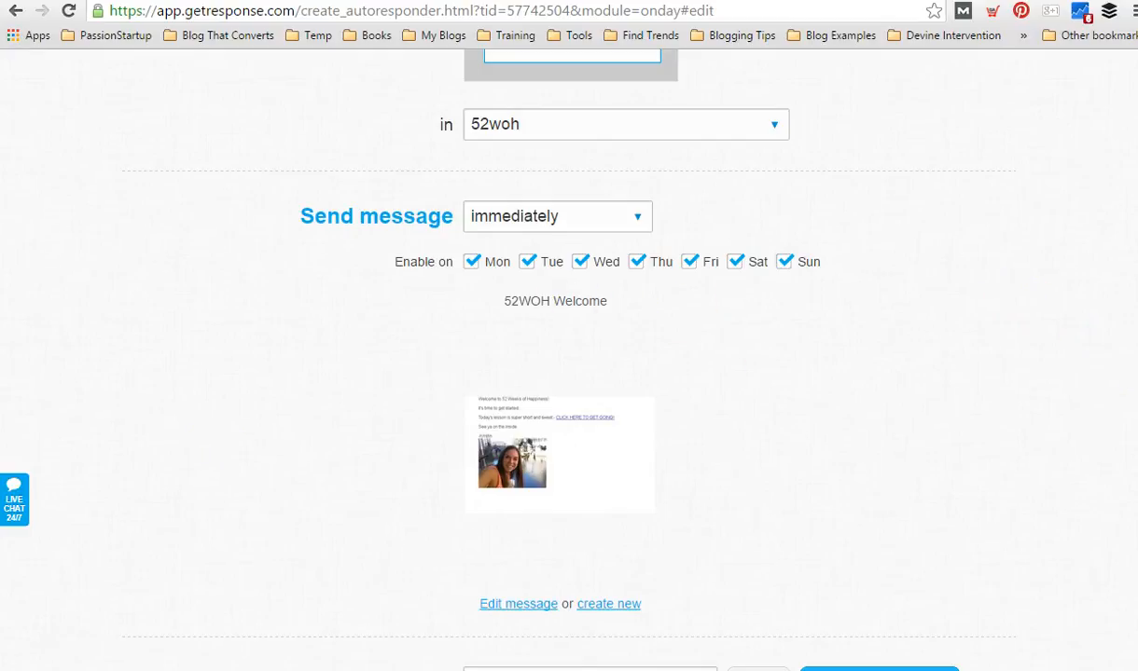
scroll(569, 360, up, 6)
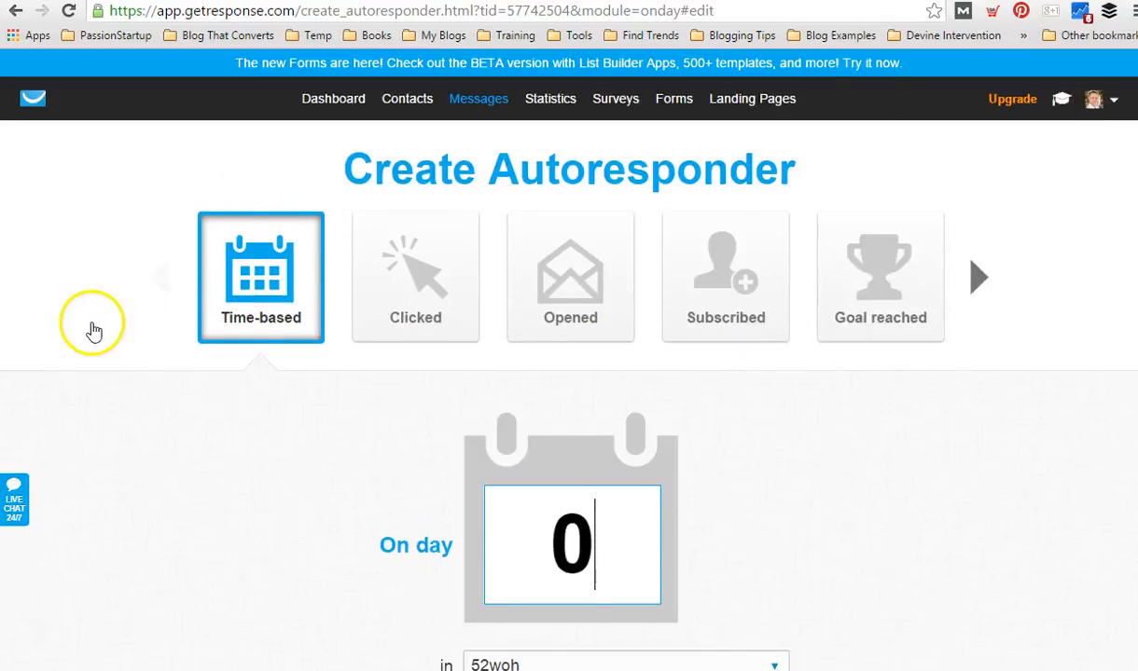